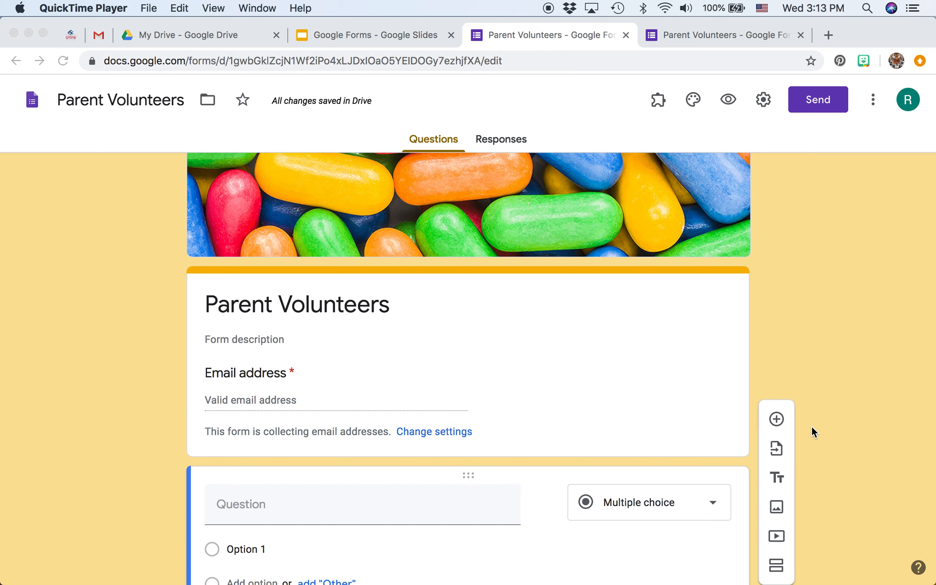
# Add a short-answer question titled "Name of Parent/Guardian" below the form header and make it required
pyautogui.click(775, 421)
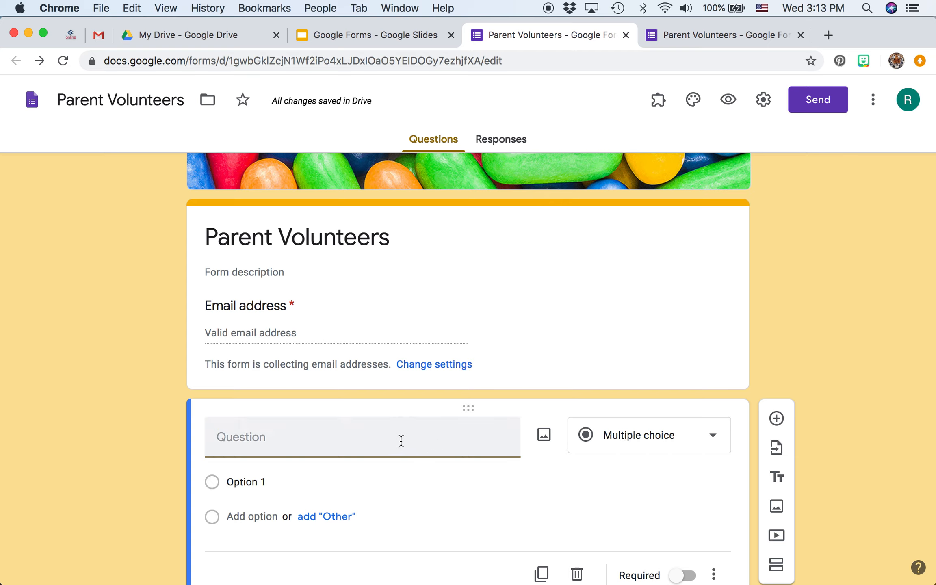
pyautogui.write('Name of')
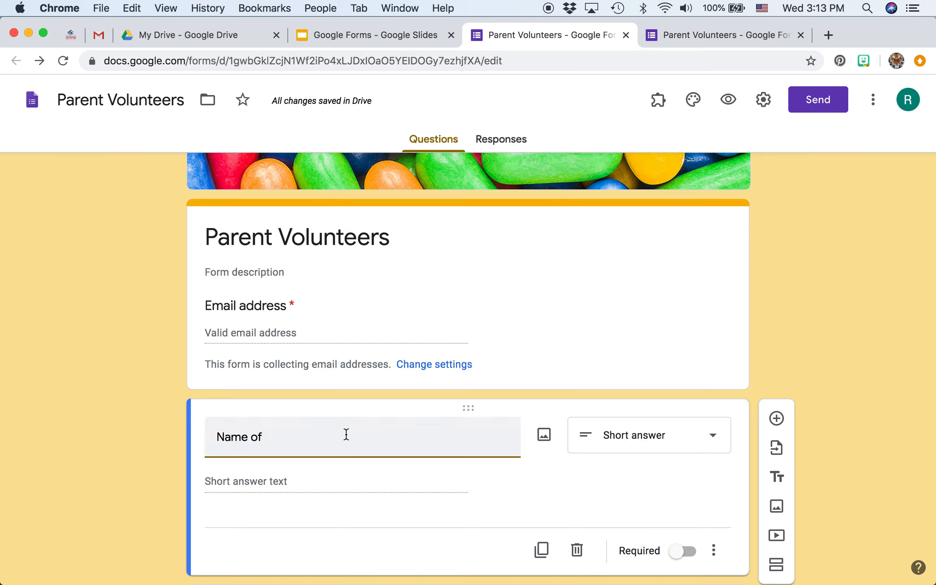
pyautogui.write('P')
pyautogui.press('BackSpace')
pyautogui.write('Parent/Guardian')
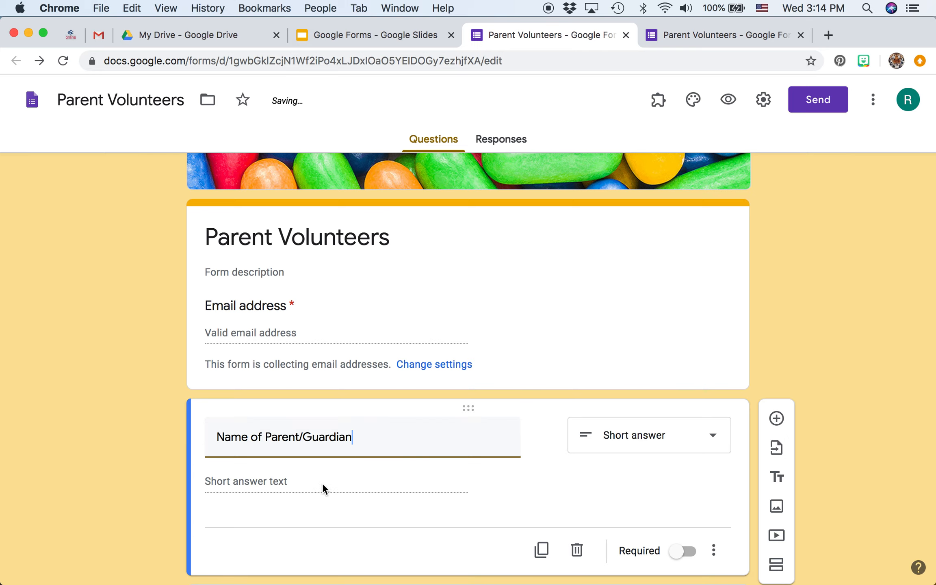
pyautogui.scroll(-1, 308, 480)
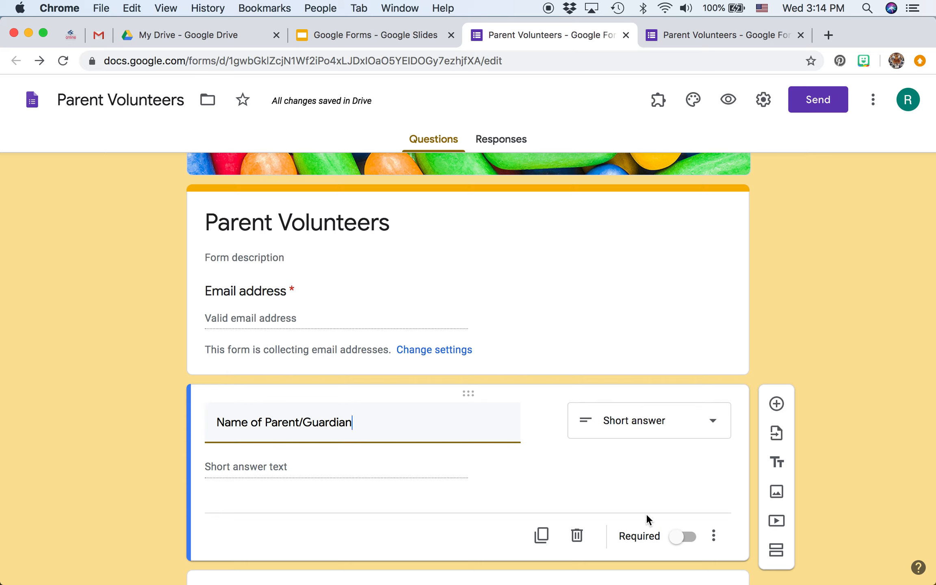
pyautogui.click(687, 537)
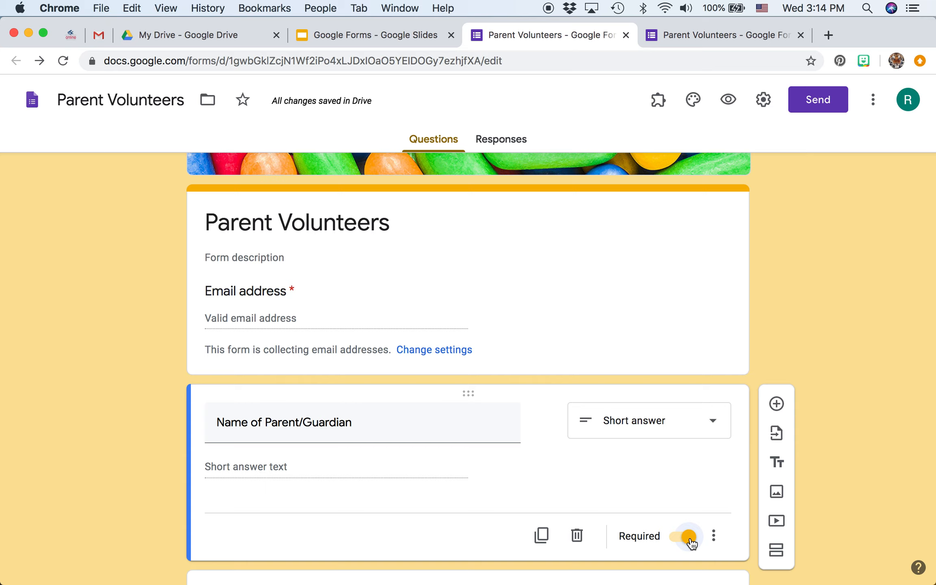
# Change the title of the parent name question to "Name of #1 Parent/Guardian"
pyautogui.tripleClick(370, 426)
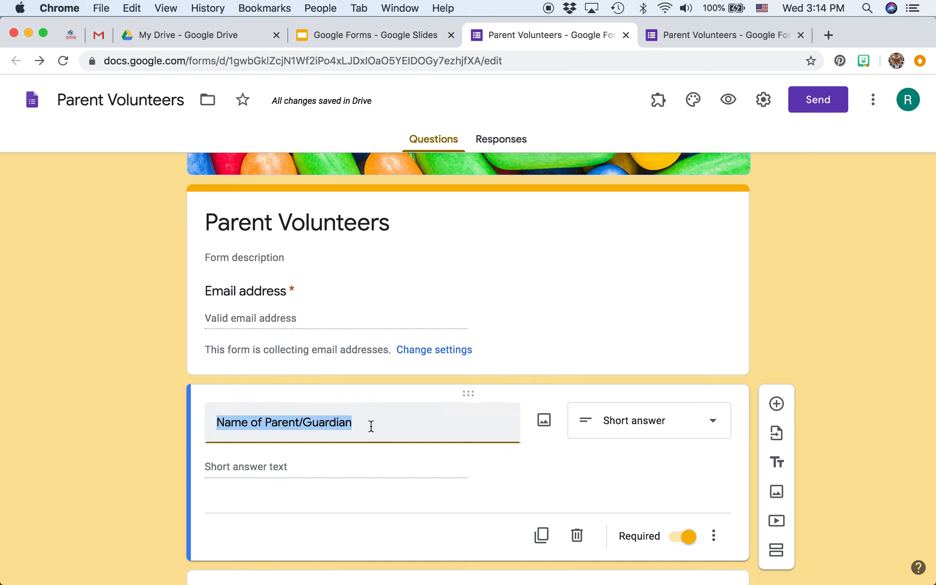
pyautogui.click(266, 423)
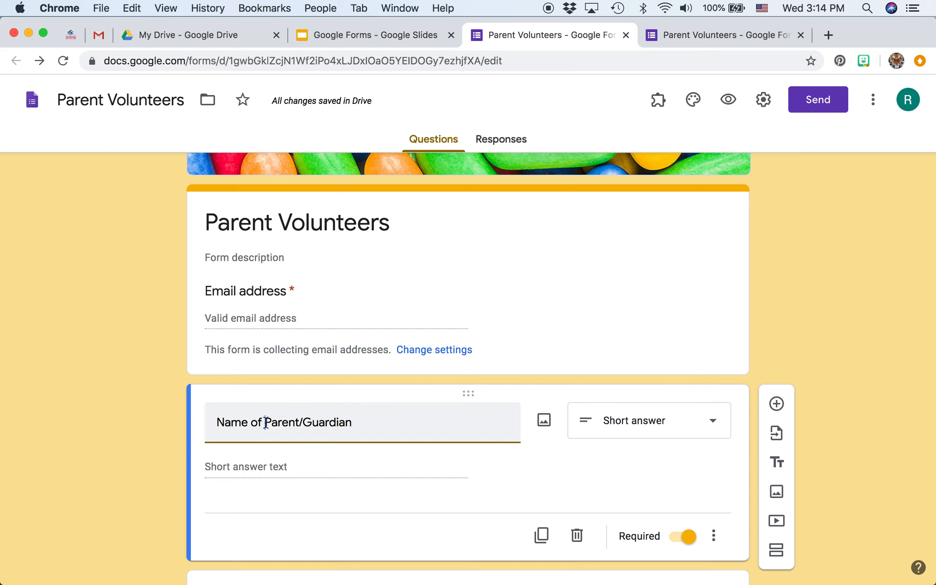
pyautogui.write('#1')
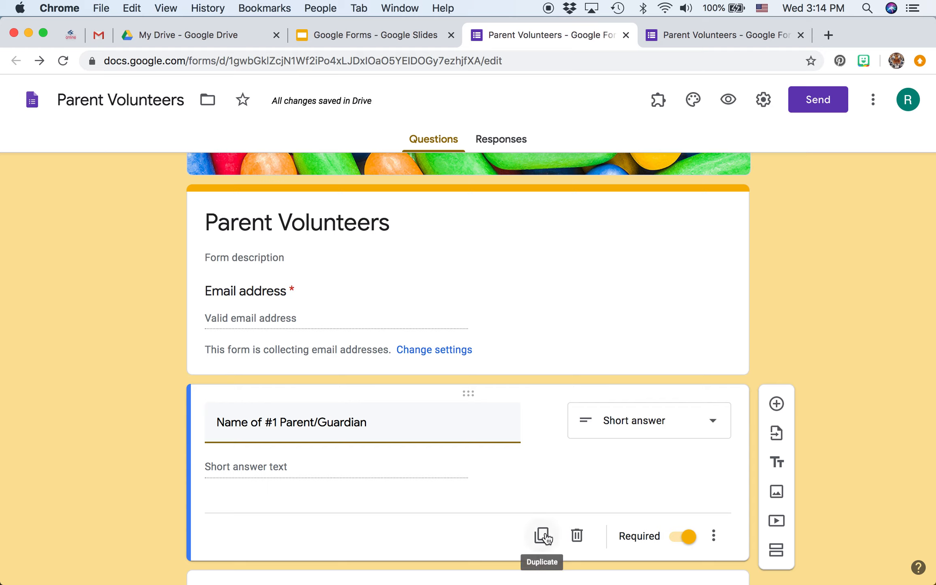
# Duplicate the #1 parent question, retitle the copy "Name of #2 Parent/Guardian", and make it optional
pyautogui.click(544, 536)
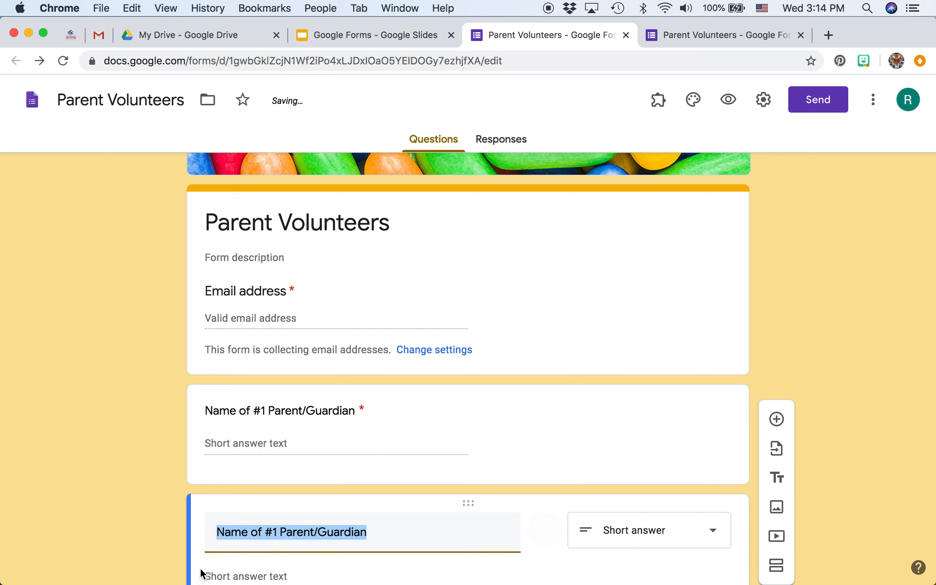
pyautogui.click(274, 535)
pyautogui.press('BackSpace')
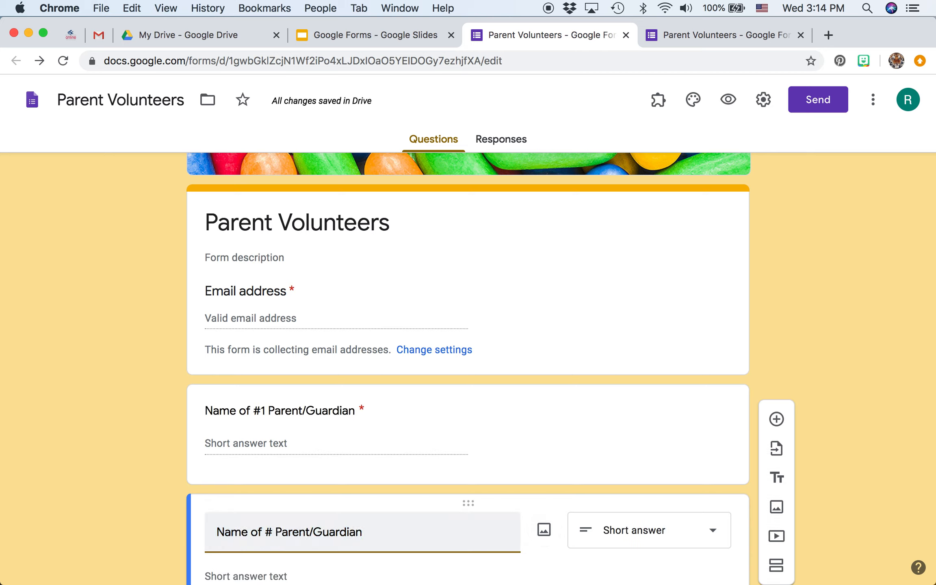
pyautogui.write('@')
pyautogui.press('BackSpace')
pyautogui.write('2')
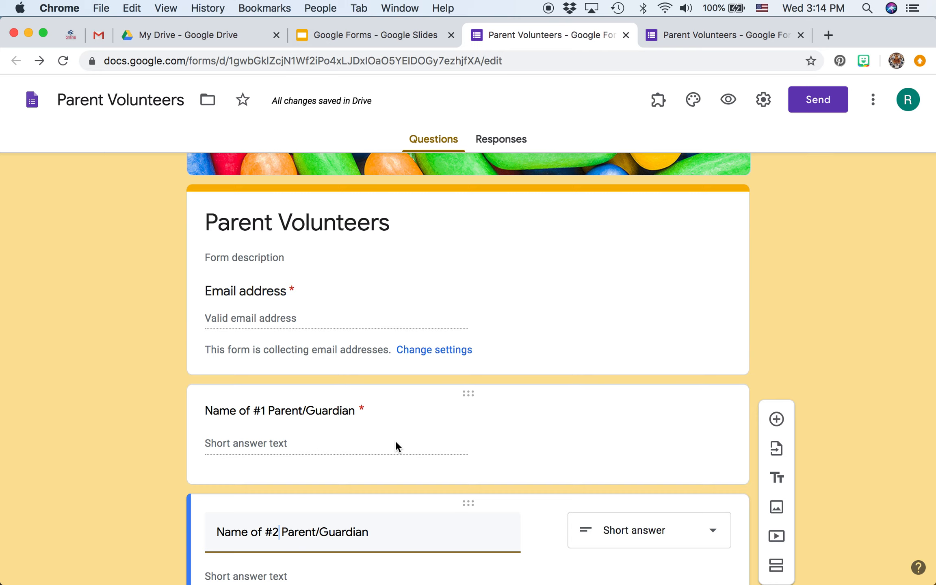
pyautogui.scroll(-3, 396, 440)
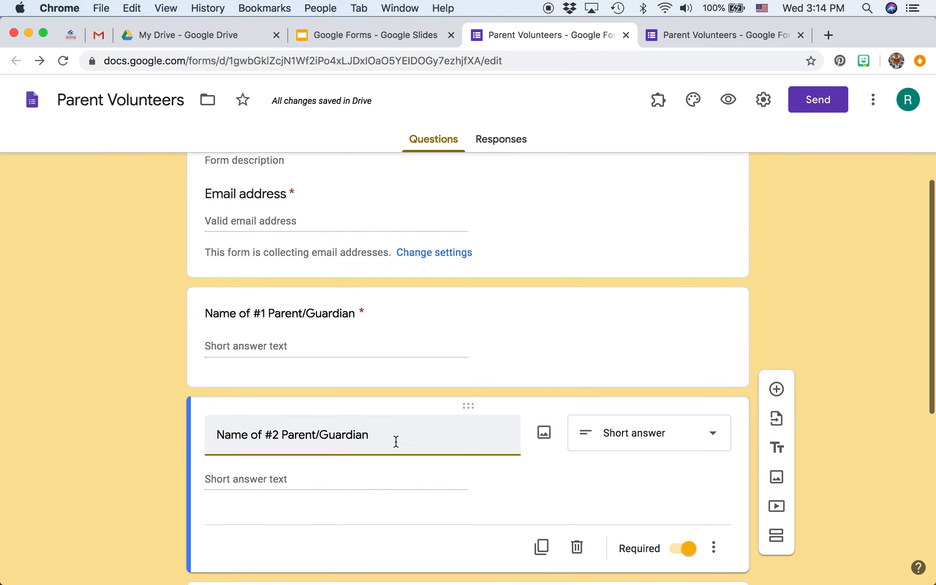
pyautogui.click(688, 551)
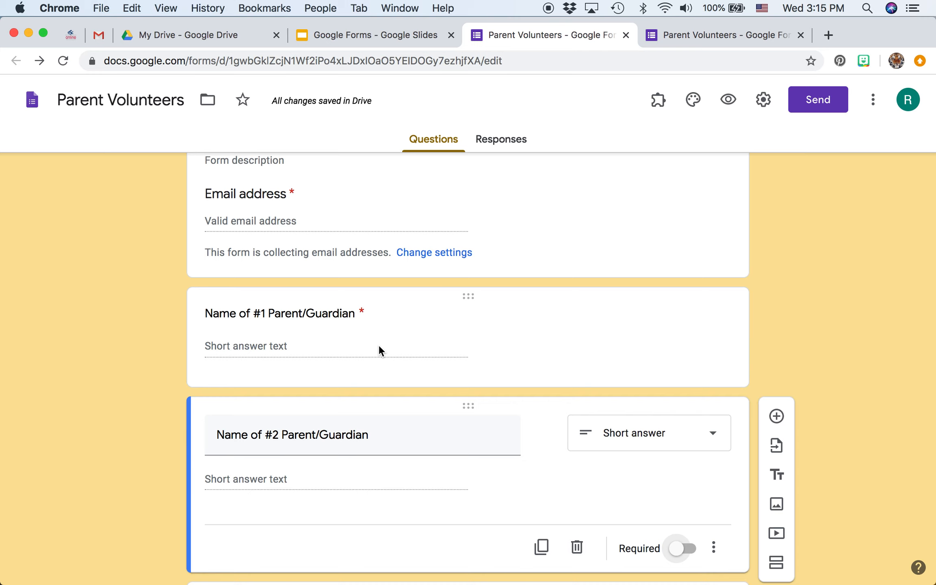
# Delete the incomplete "Wednes" row from the "When is the best time to contact you?" grid question
pyautogui.scroll(-2, 378, 347)
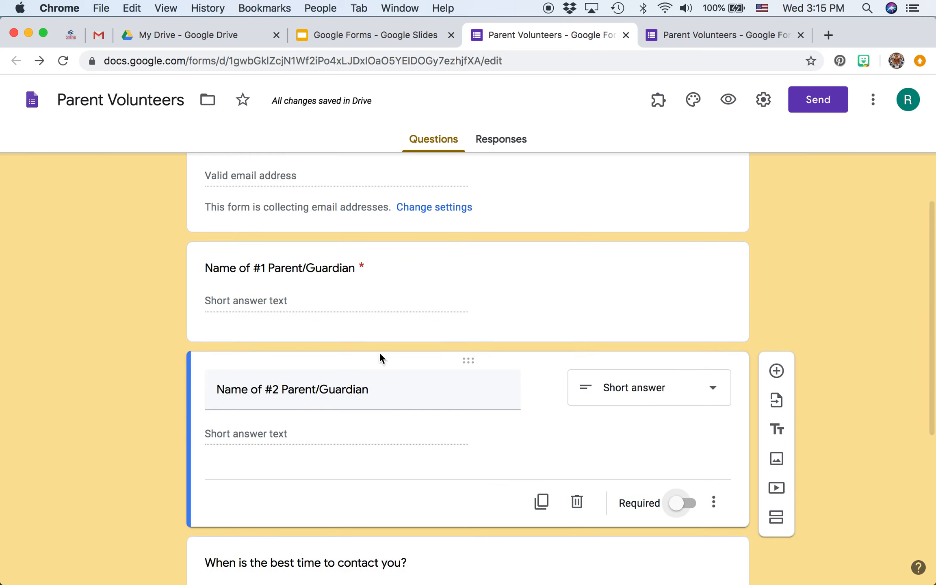
pyautogui.scroll(-4, 377, 424)
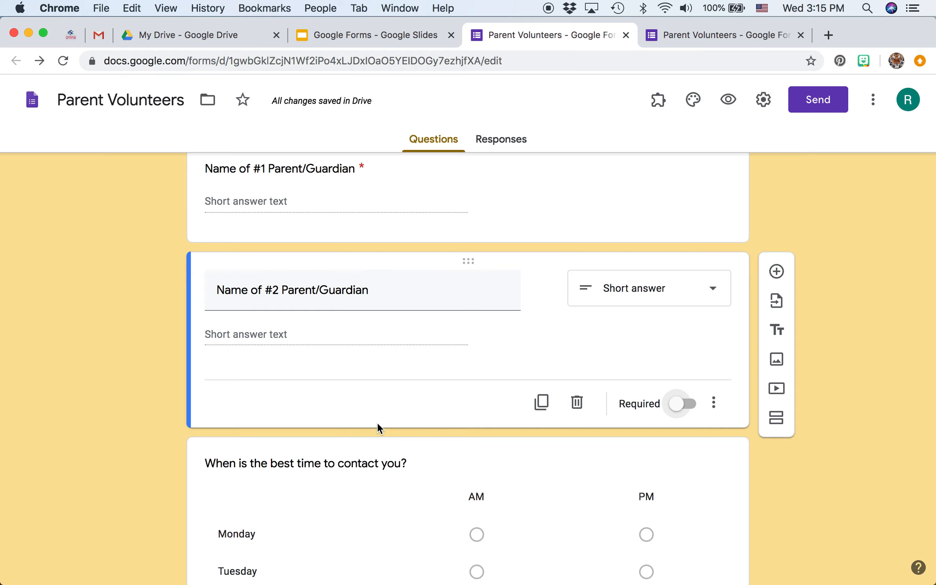
pyautogui.scroll(-9, 378, 424)
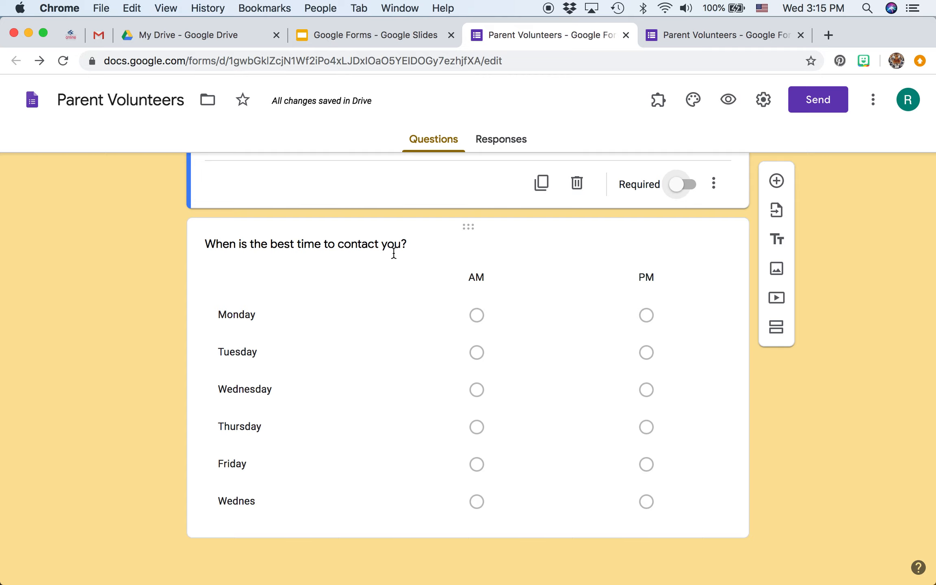
pyautogui.click(389, 270)
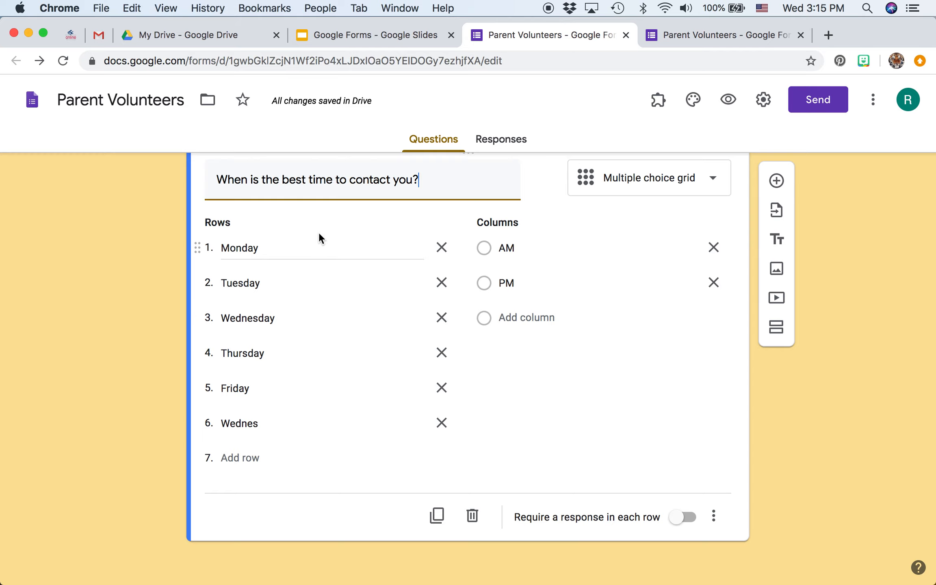
pyautogui.doubleClick(264, 424)
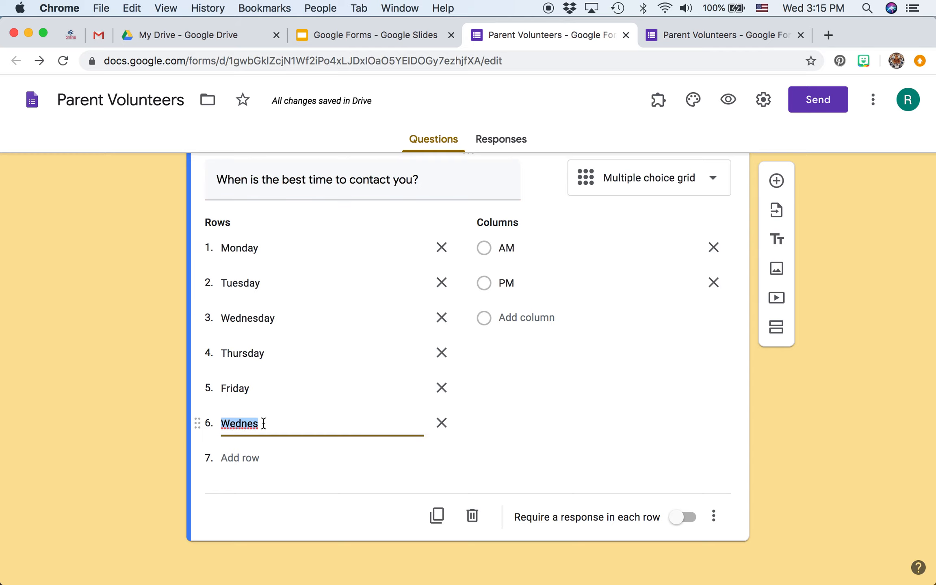
pyautogui.press('BackSpace')
pyautogui.click(445, 425)
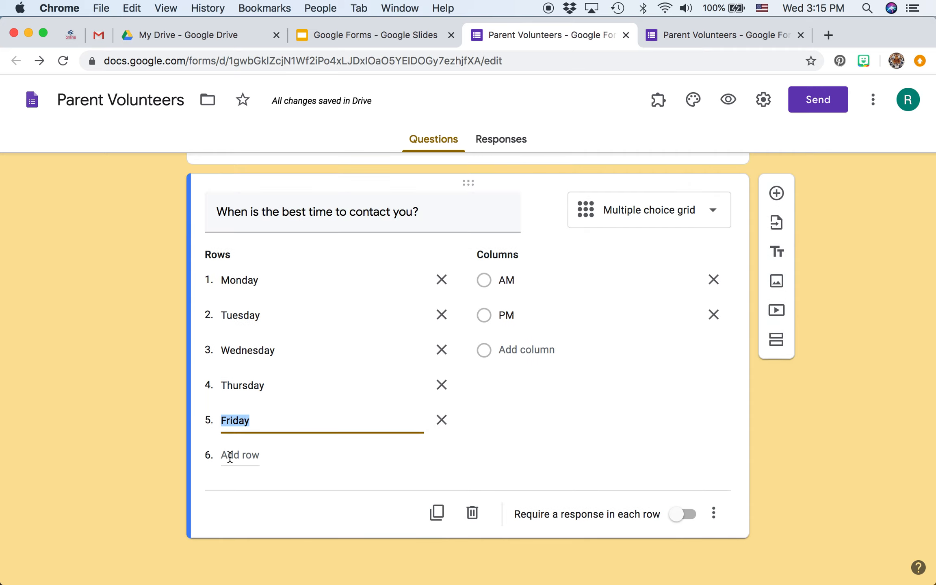
# Add Saturday and Sunday rows after Friday in the contact-time grid
pyautogui.click(261, 424)
pyautogui.press('Return')
pyautogui.write('Sa')
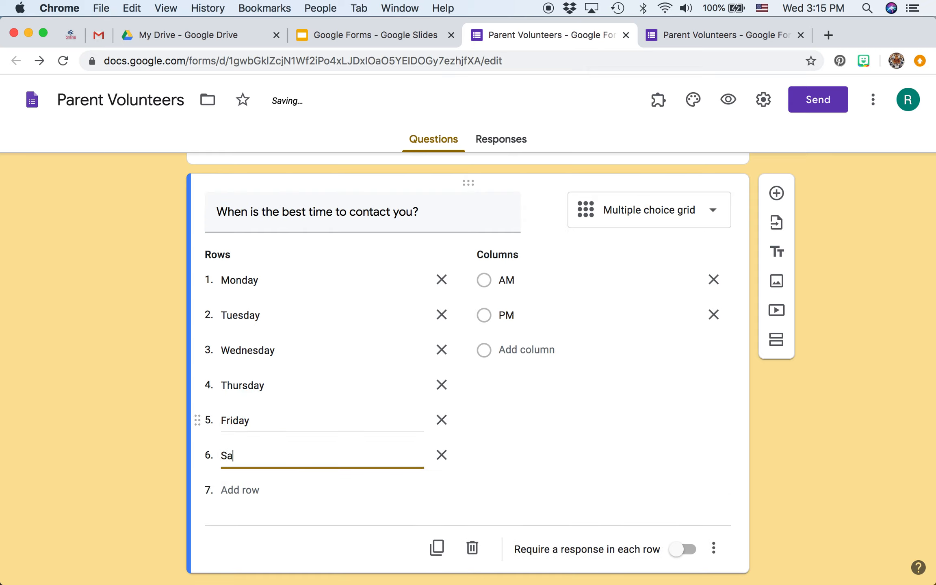
pyautogui.write('turday')
pyautogui.press('Return')
pyautogui.write('Sunday')
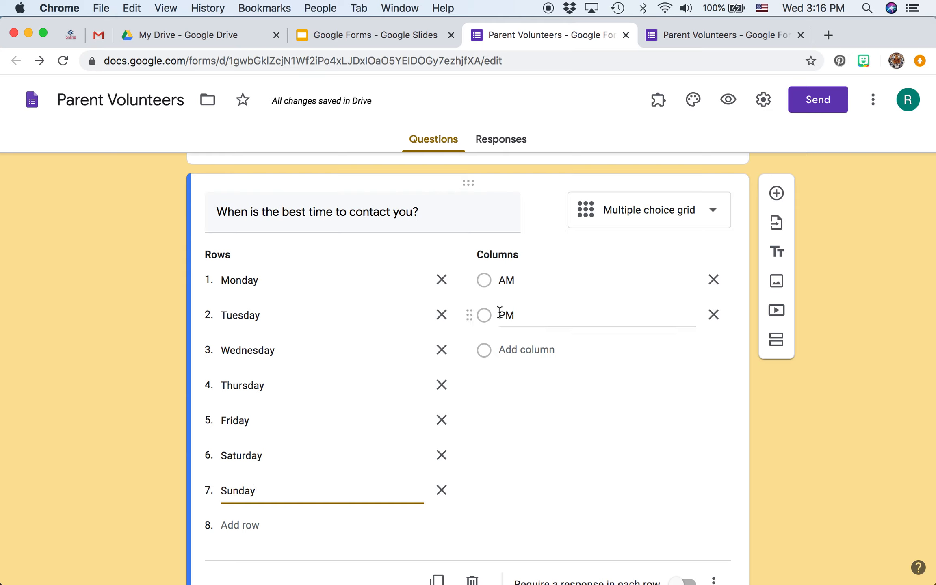
# Add a third column named "Do Not Call" to the contact-time grid
pyautogui.click(512, 346)
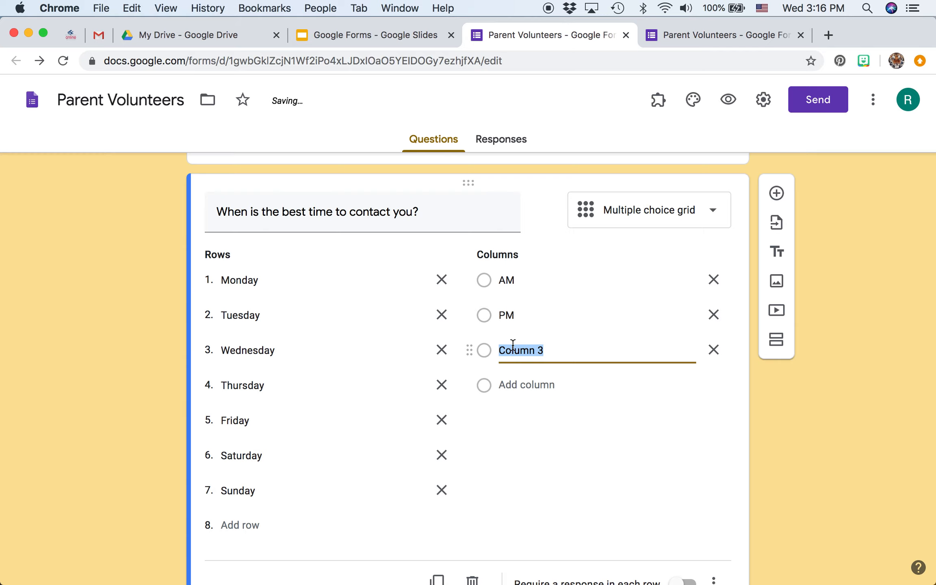
pyautogui.write('Do')
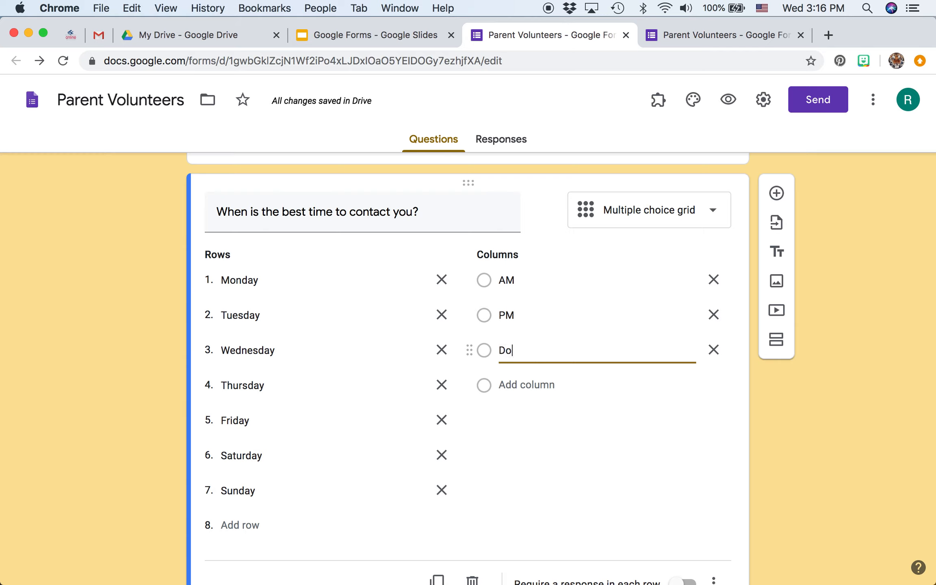
pyautogui.write(' Not Call')
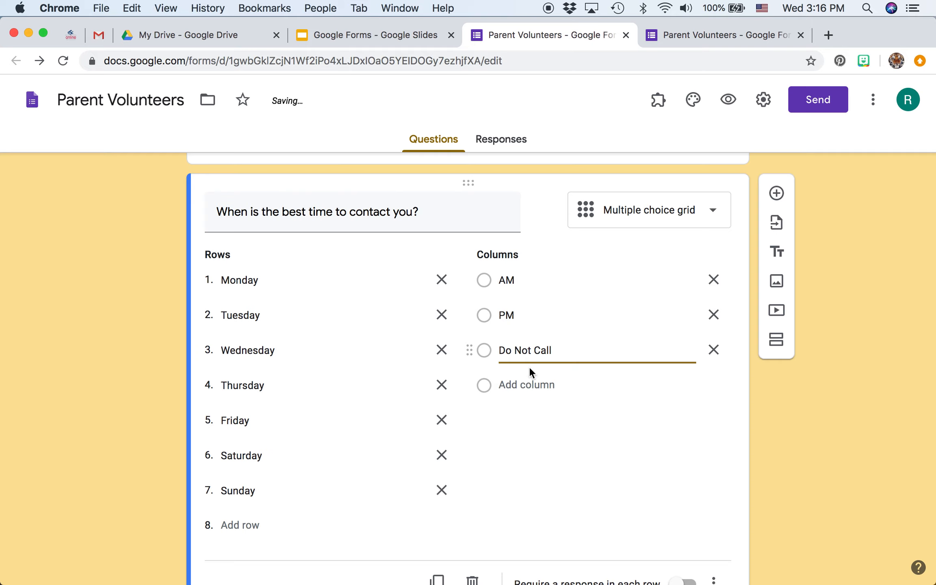
# Limit the contact-time grid to one response per column and require a response in each row
pyautogui.scroll(-2, 572, 426)
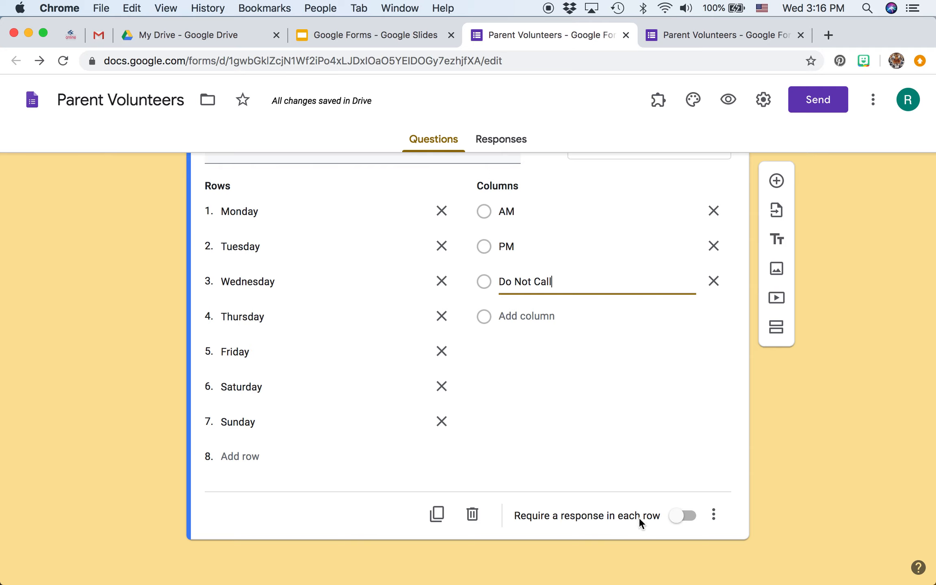
pyautogui.click(714, 516)
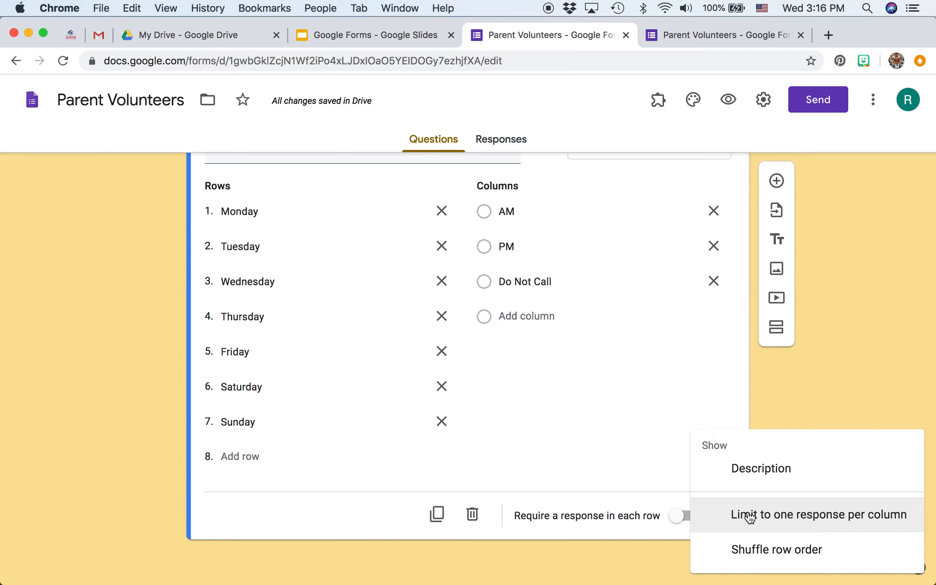
pyautogui.click(747, 515)
pyautogui.click(696, 516)
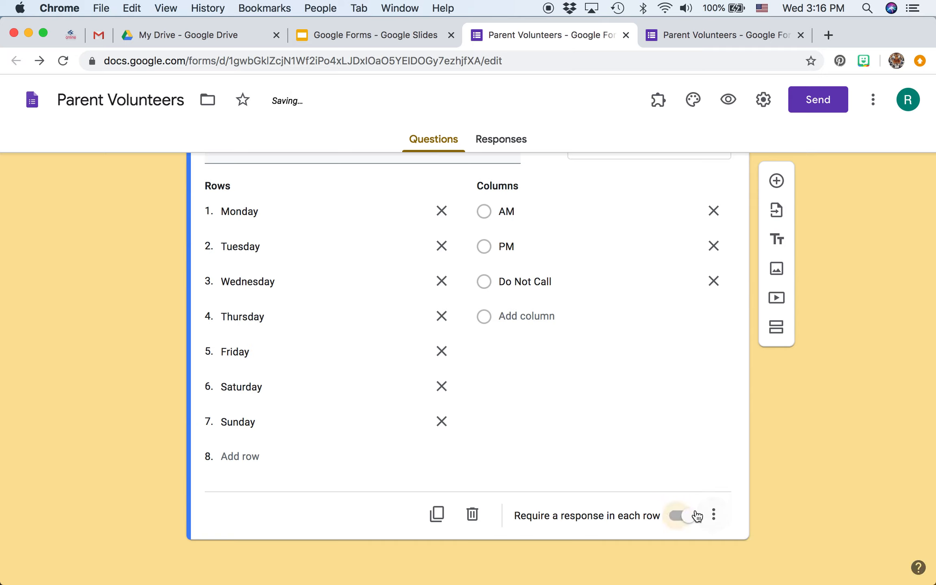
# Turn off the limit of one response per column for the contact-time grid
pyautogui.click(713, 515)
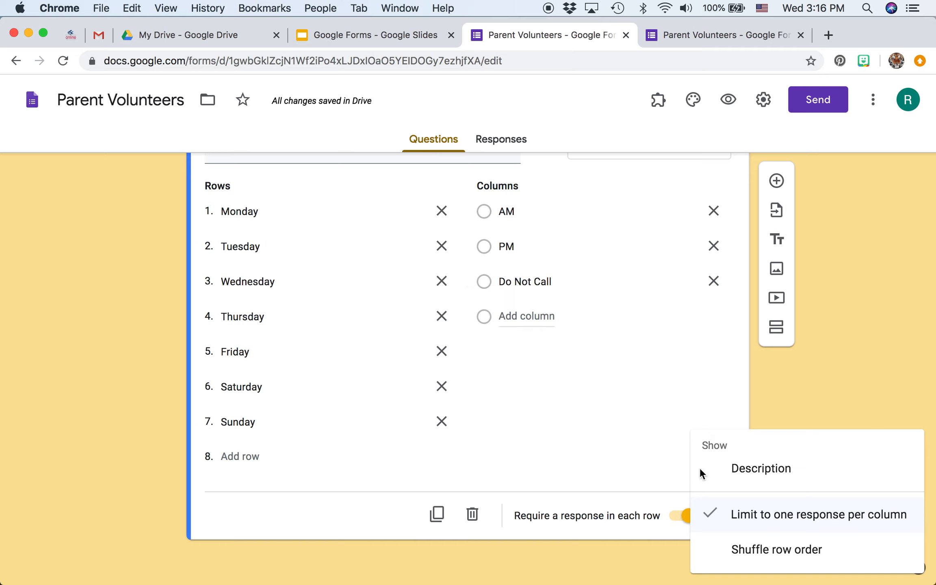
pyautogui.click(744, 516)
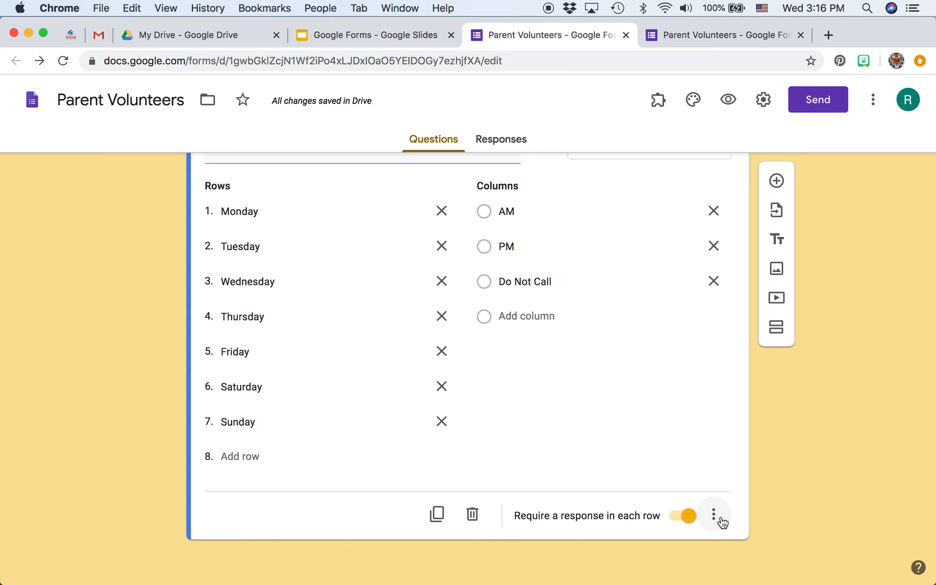
# Close the other Parent Volunteers form tab and open a preview of this form
pyautogui.scroll(2, 676, 334)
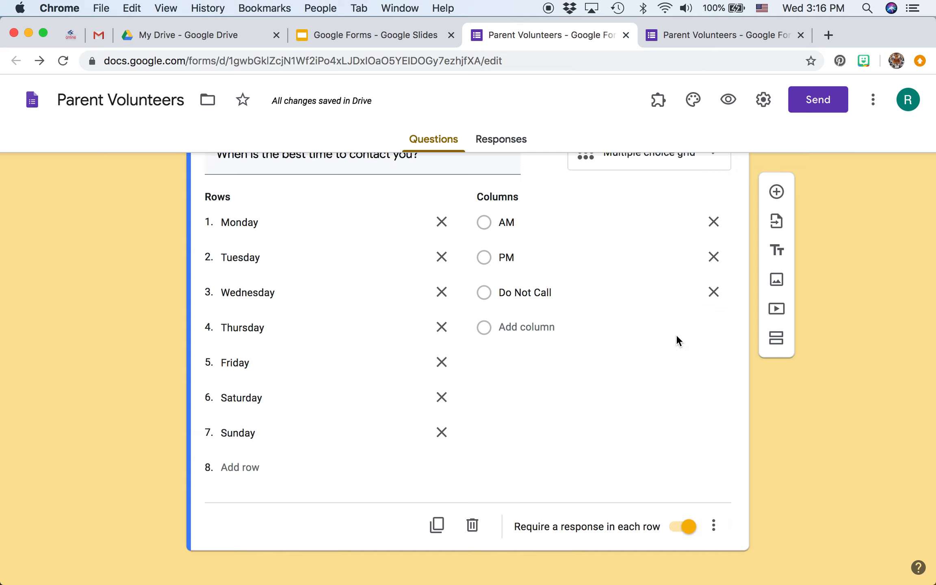
pyautogui.scroll(-2, 676, 335)
pyautogui.scroll(2, 676, 334)
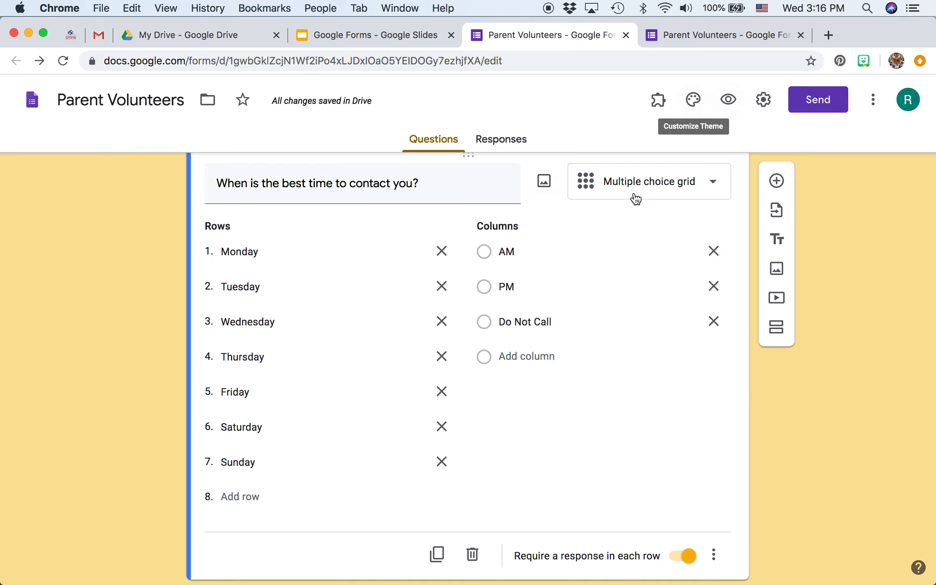
pyautogui.click(801, 35)
pyautogui.click(728, 100)
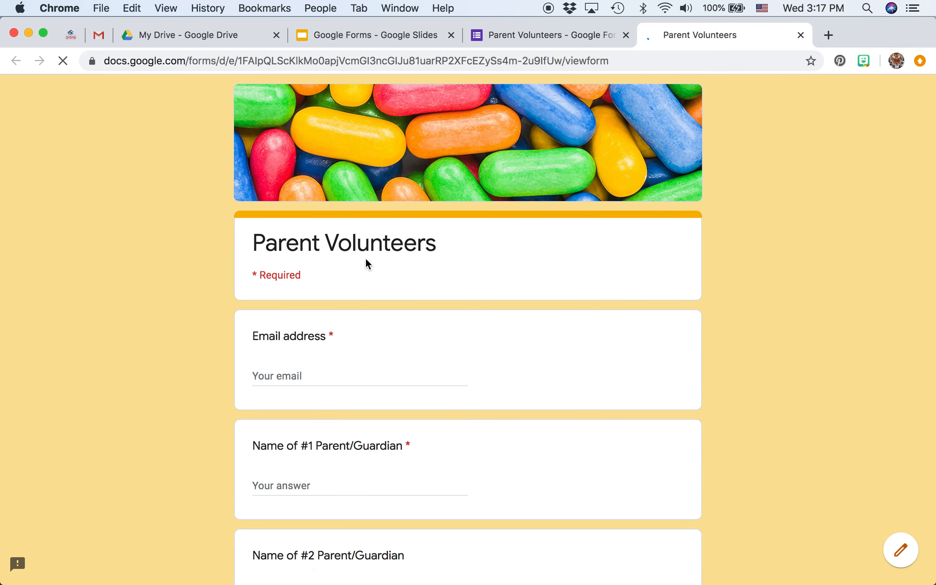
# Test the required email address question in the preview by entering the field and leaving it blank
pyautogui.scroll(-5, 502, 363)
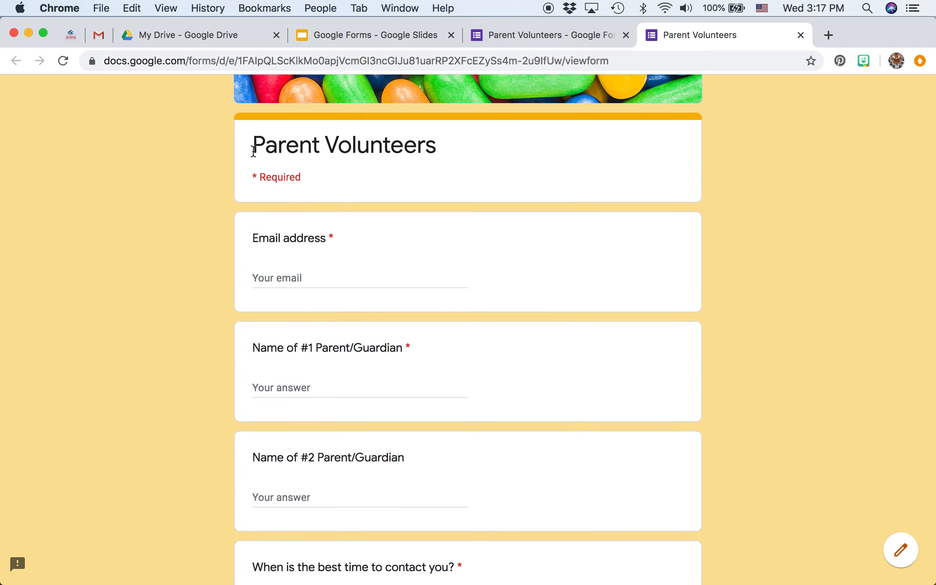
pyautogui.click(259, 280)
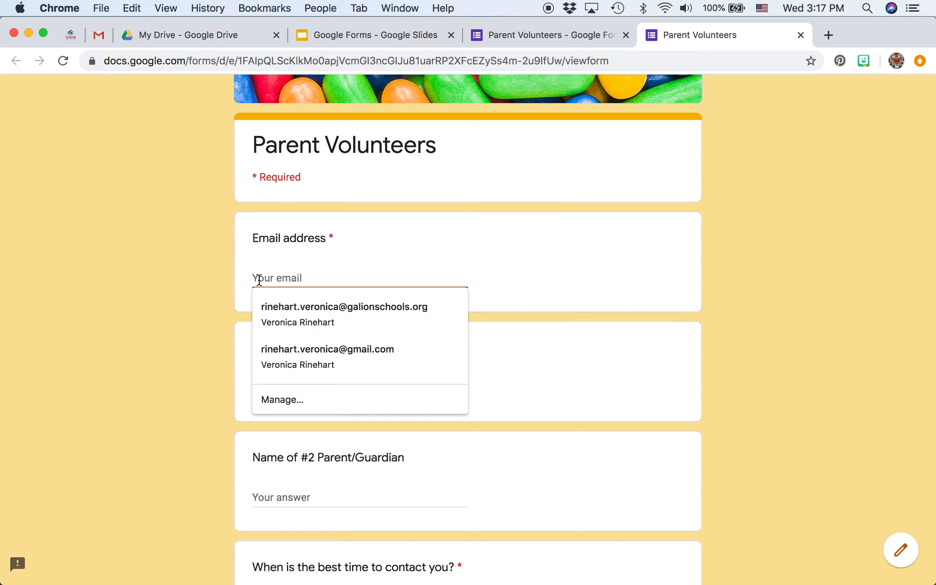
pyautogui.click(397, 229)
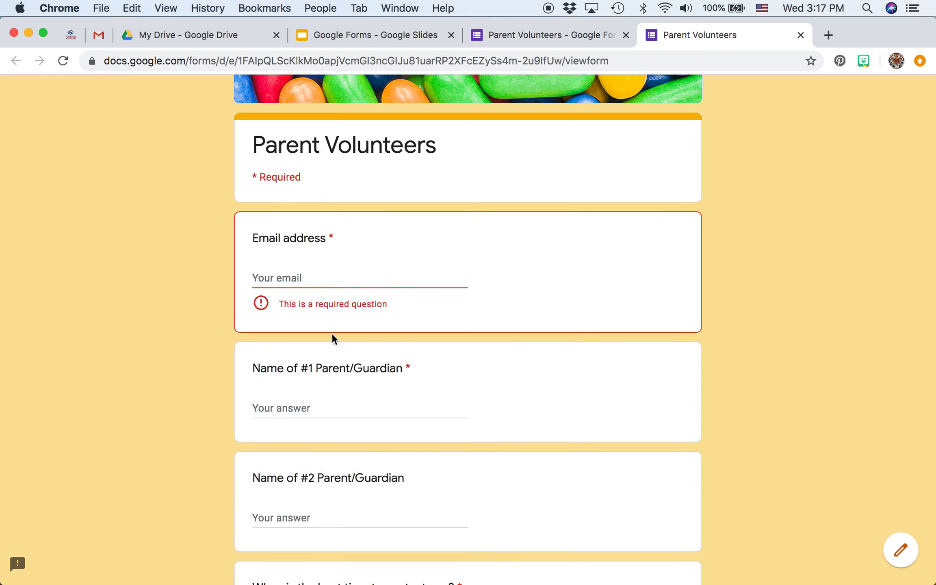
# Answer the contact-time grid in the preview: AM for Monday, Thursday and Friday, PM for Tuesday, Do Not Call for Wednesday
pyautogui.scroll(-10, 301, 422)
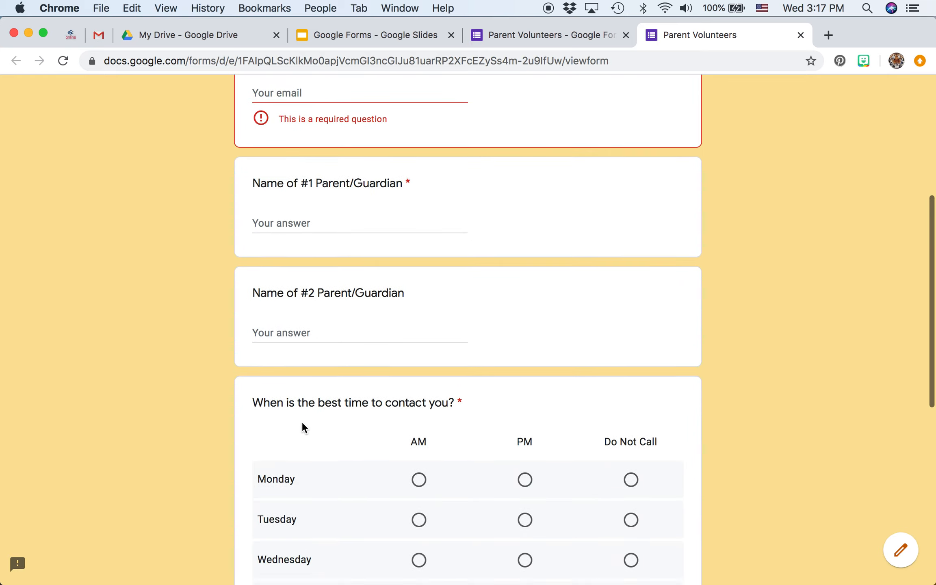
pyautogui.scroll(-1, 301, 421)
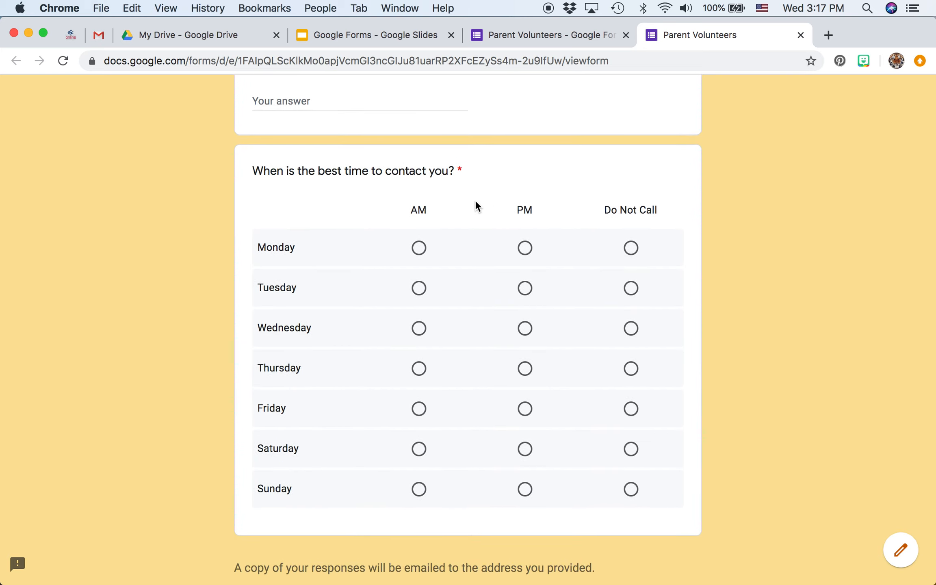
pyautogui.click(419, 249)
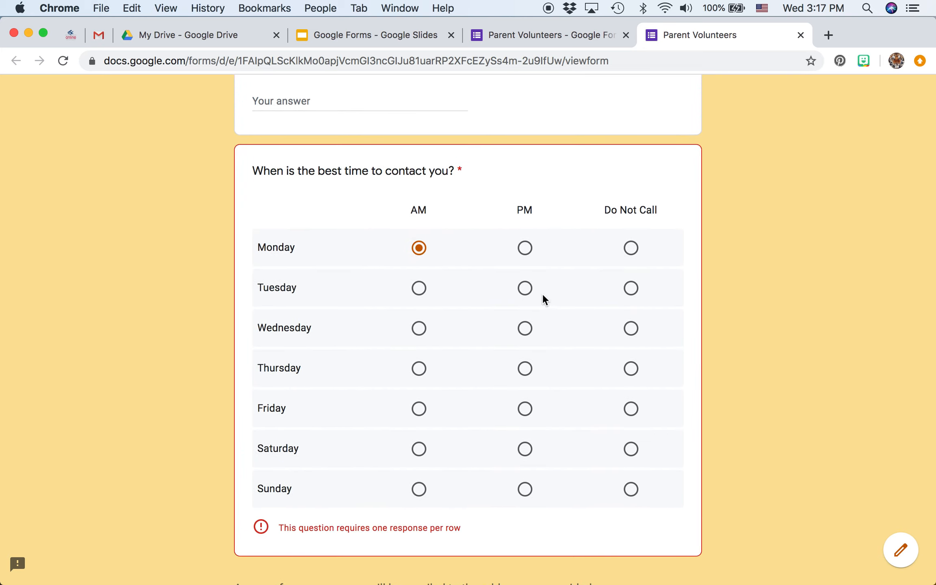
pyautogui.click(526, 296)
pyautogui.click(631, 329)
pyautogui.click(421, 411)
pyautogui.click(420, 369)
pyautogui.scroll(-3, 506, 520)
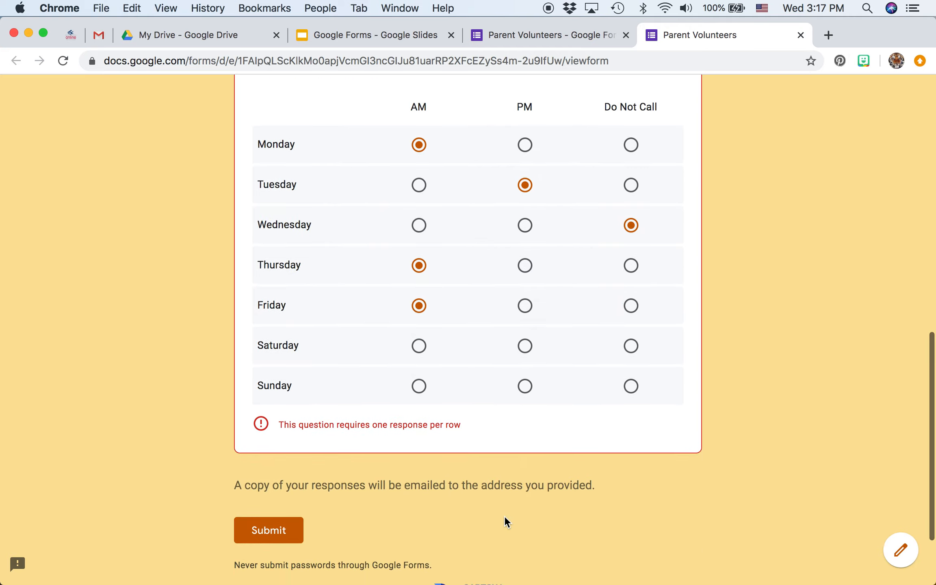
# Fill in "vv" as the #1 Parent/Guardian name and "eee" as the email address, and try to submit the form
pyautogui.scroll(5, 505, 520)
pyautogui.scroll(4, 503, 516)
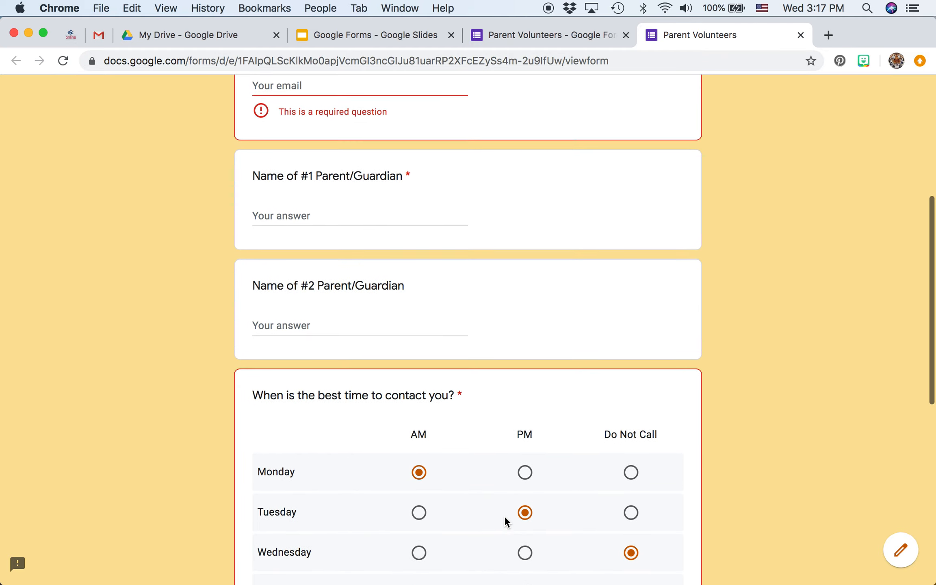
pyautogui.click(347, 210)
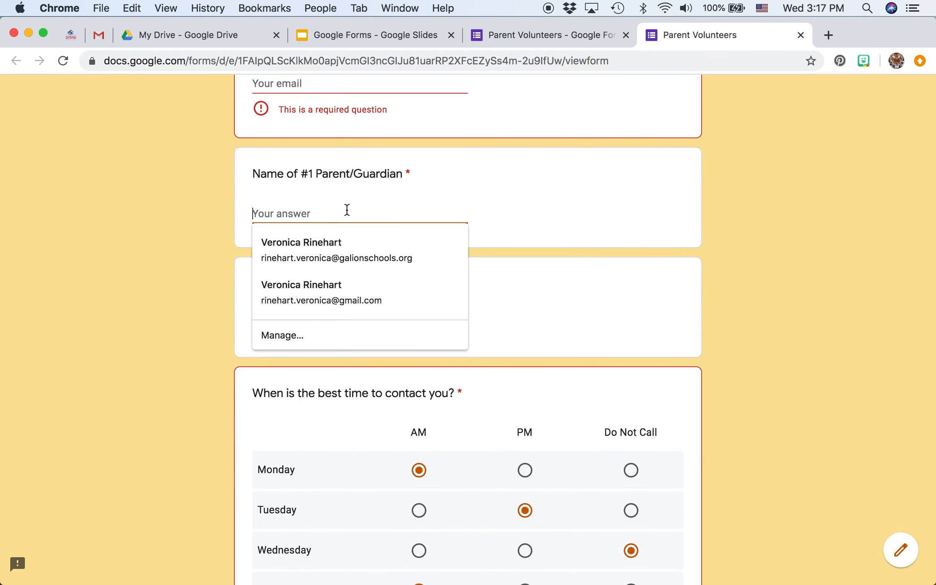
pyautogui.write('vv')
pyautogui.click(323, 90)
pyautogui.write('eee')
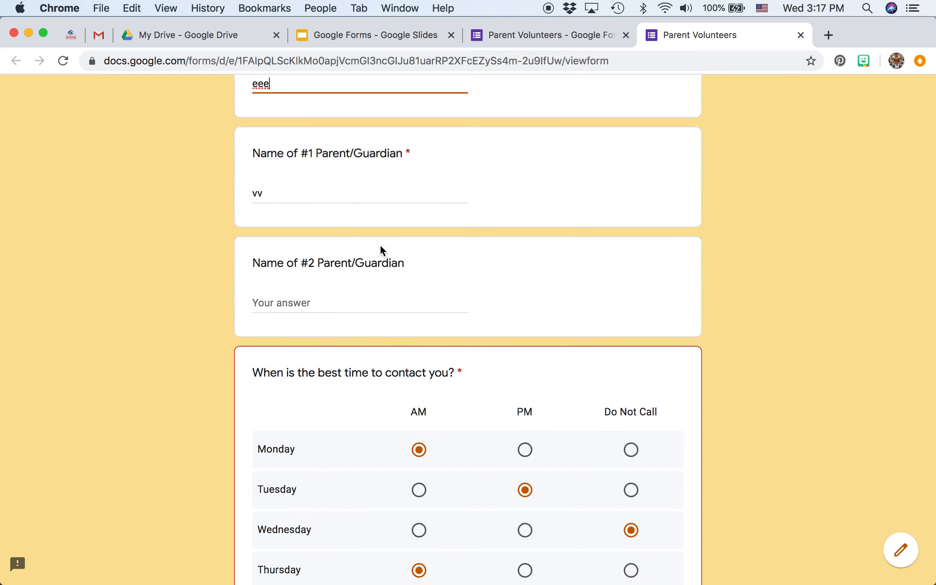
pyautogui.scroll(-10, 379, 245)
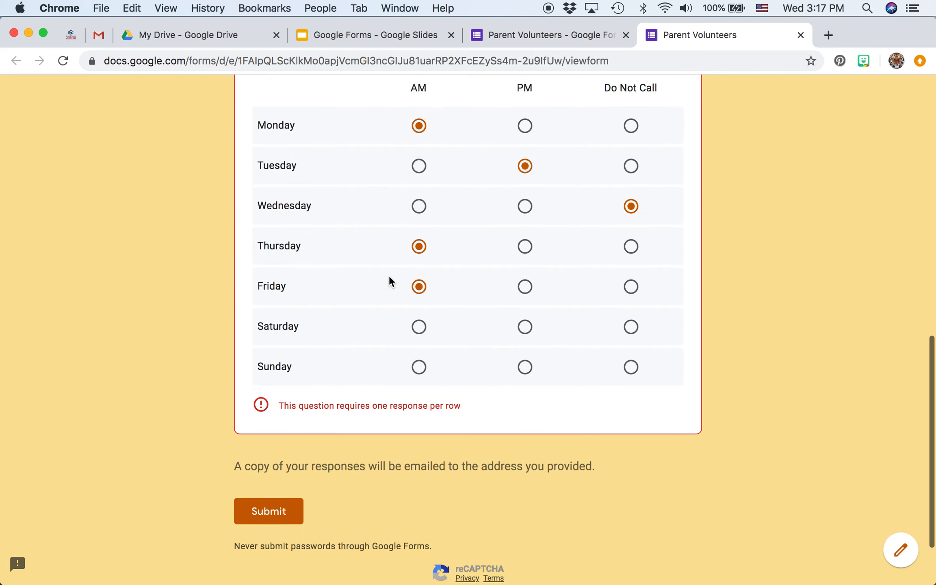
pyautogui.click(263, 429)
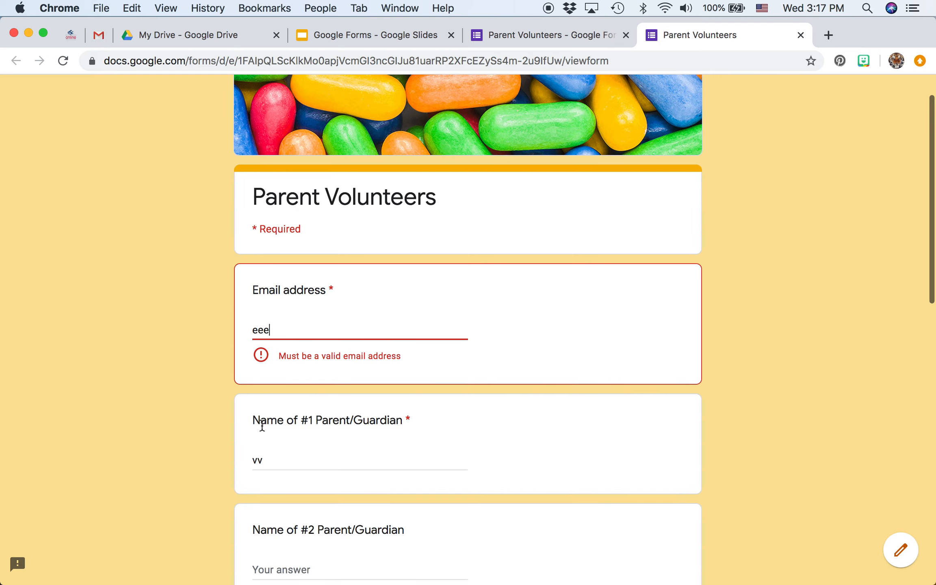
# Replace the email address test entry with "v=" and clear the field again
pyautogui.doubleClick(267, 331)
pyautogui.press('BackSpace')
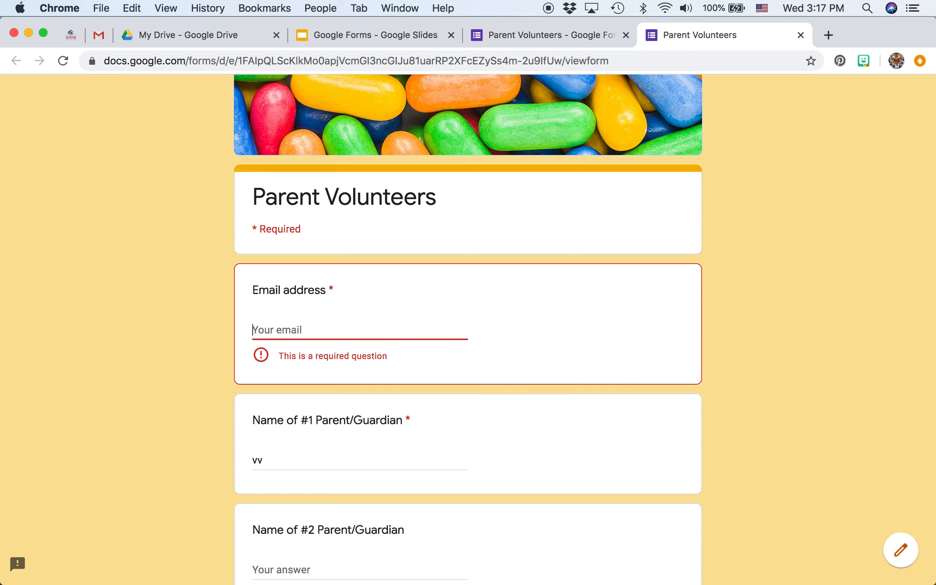
pyautogui.write('v=')
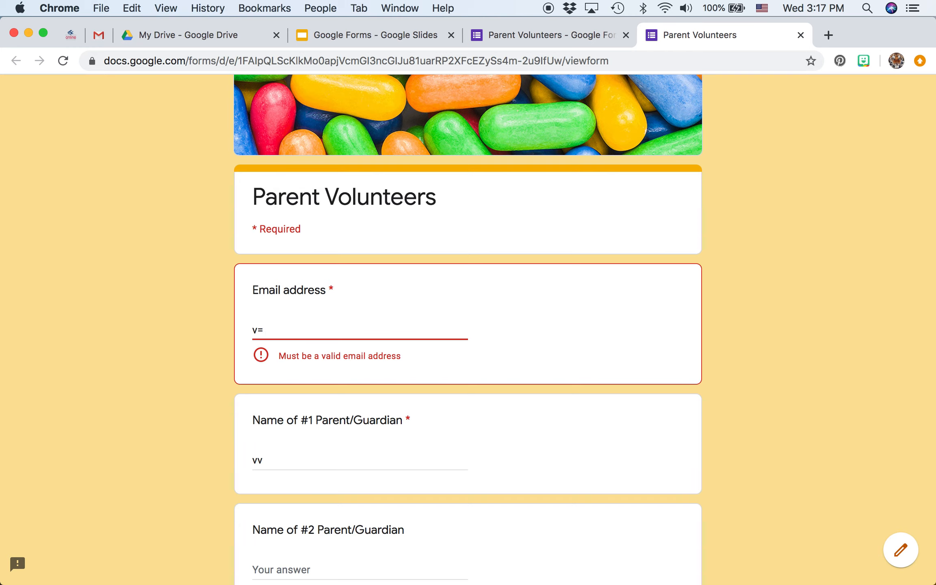
pyautogui.press('BackSpace')
pyautogui.press('BackSpace')
# Choose Do Not Call for Saturday and Sunday in the contact-time grid and review the completed rows
pyautogui.scroll(-15, 377, 372)
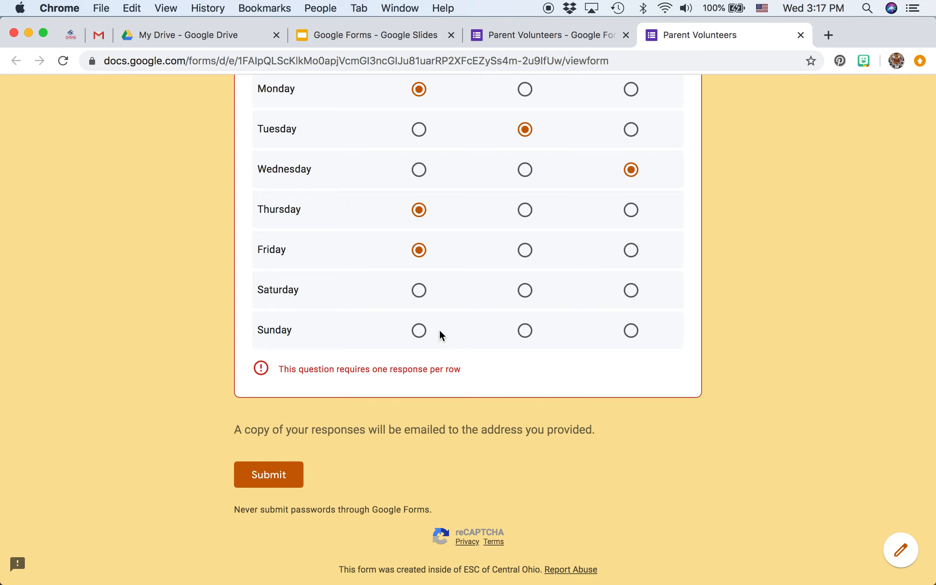
pyautogui.click(631, 330)
pyautogui.click(631, 292)
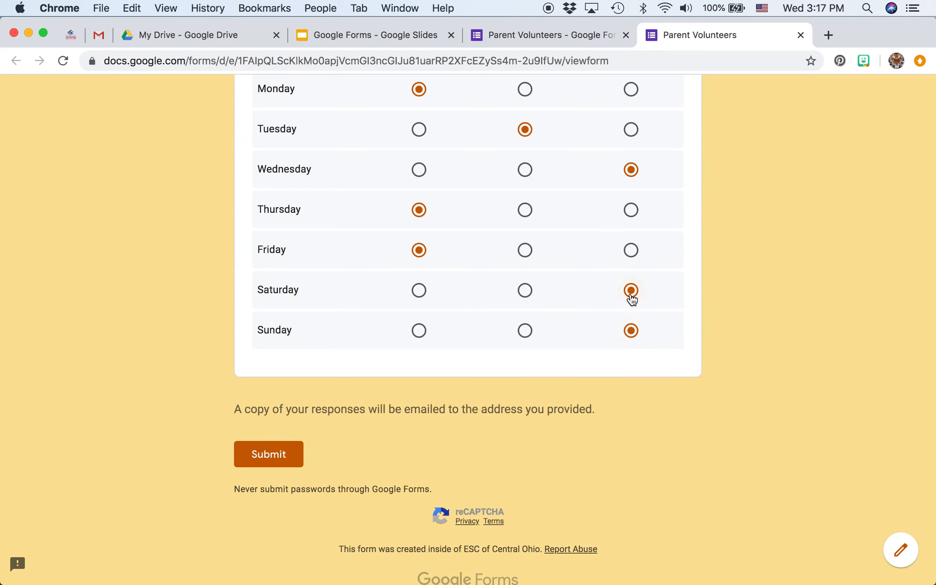
pyautogui.scroll(3, 545, 158)
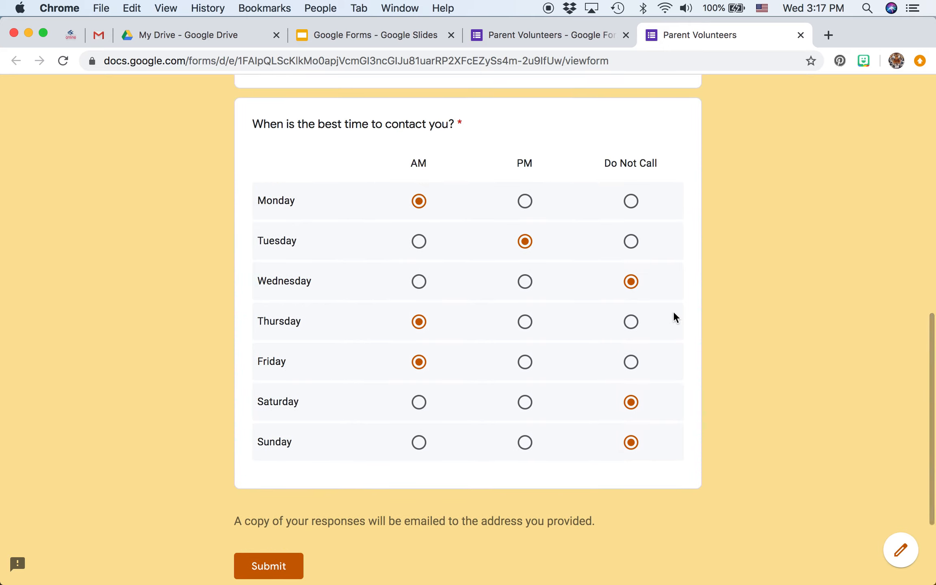
pyautogui.scroll(-2, 636, 321)
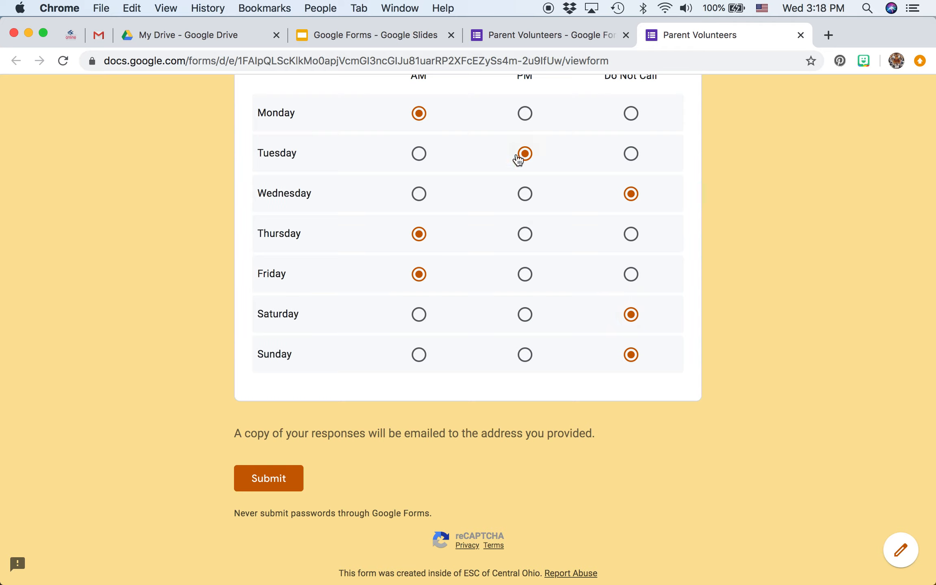
# Return to the form editor and add the short-answer question "Best number to reach you?" below Name of #1 Parent/Guardian
pyautogui.click(536, 38)
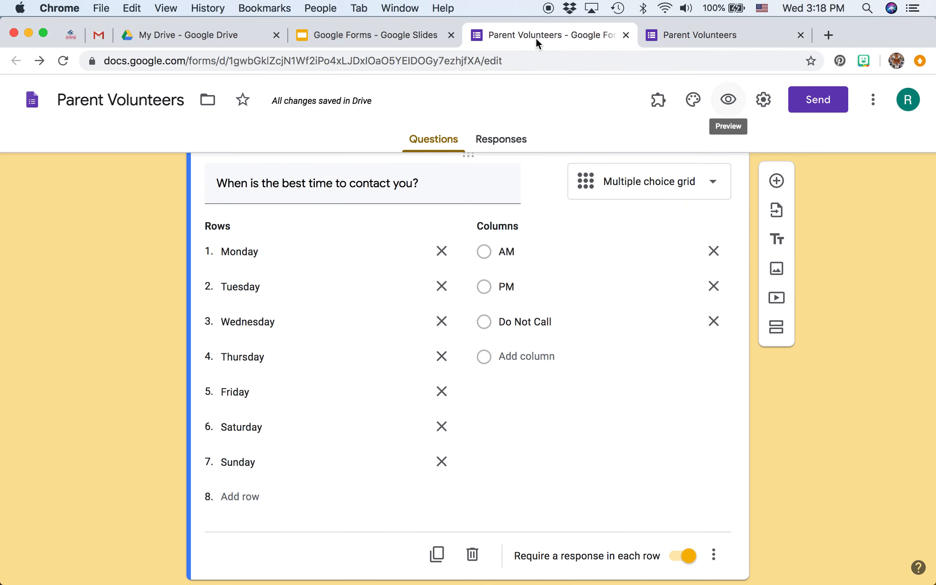
pyautogui.scroll(8, 446, 271)
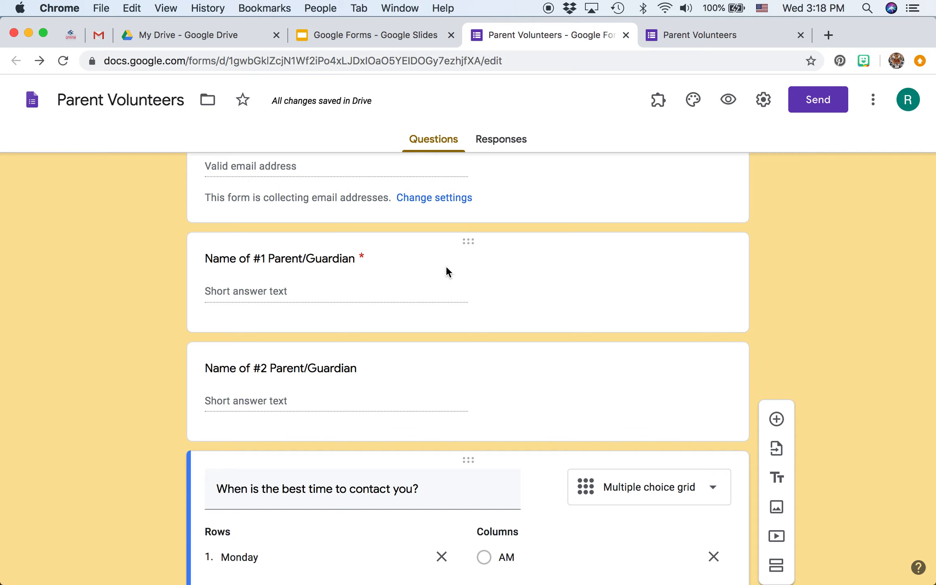
pyautogui.scroll(3, 446, 269)
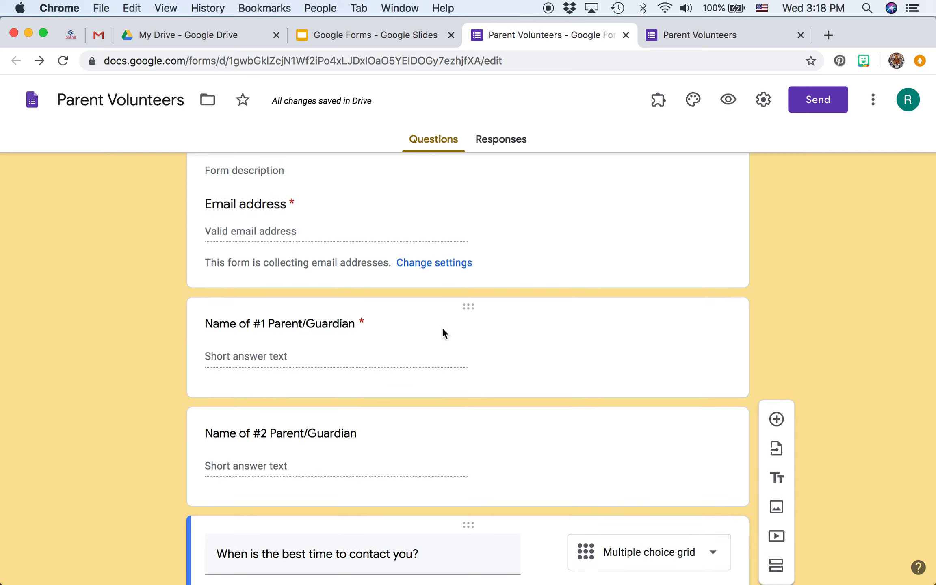
pyautogui.click(385, 342)
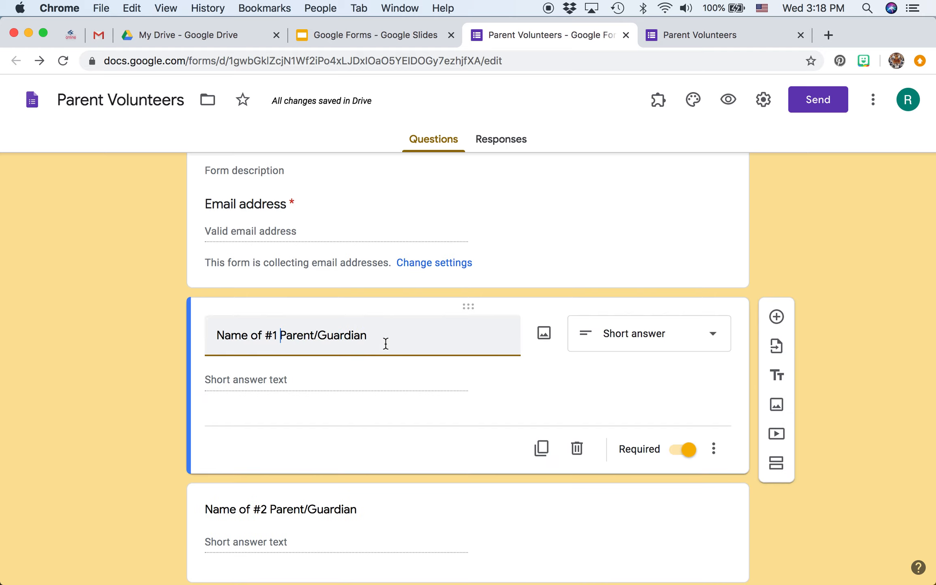
pyautogui.click(776, 317)
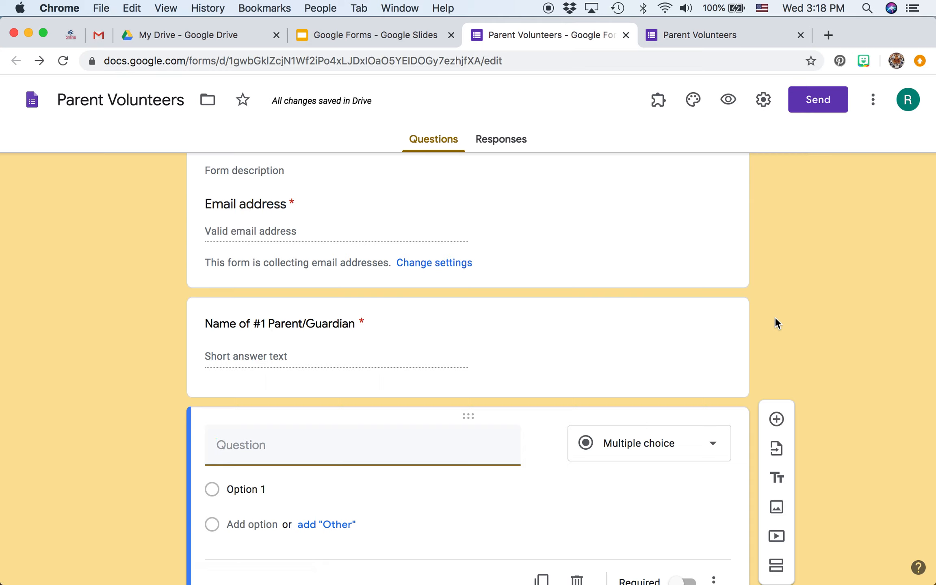
pyautogui.write('Best number to')
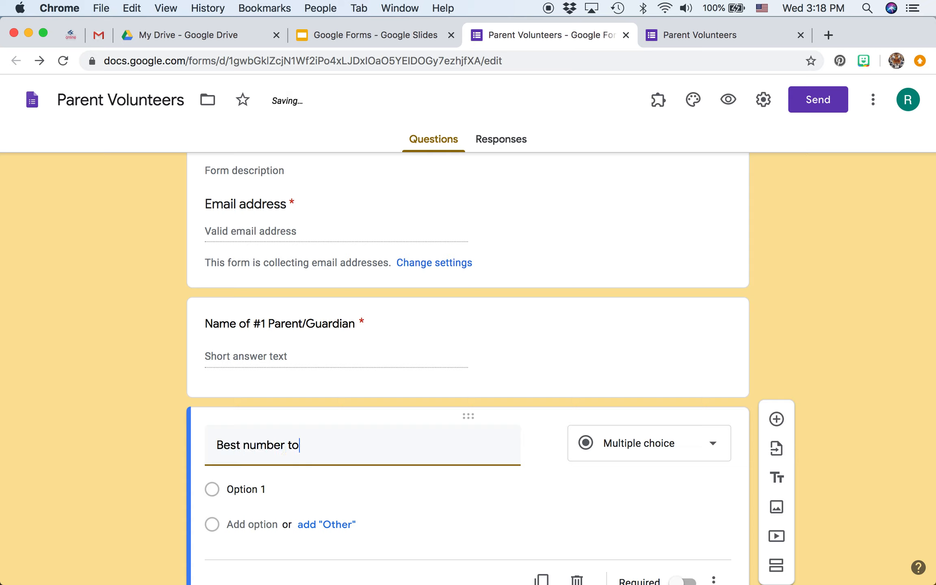
pyautogui.write(' reach you?')
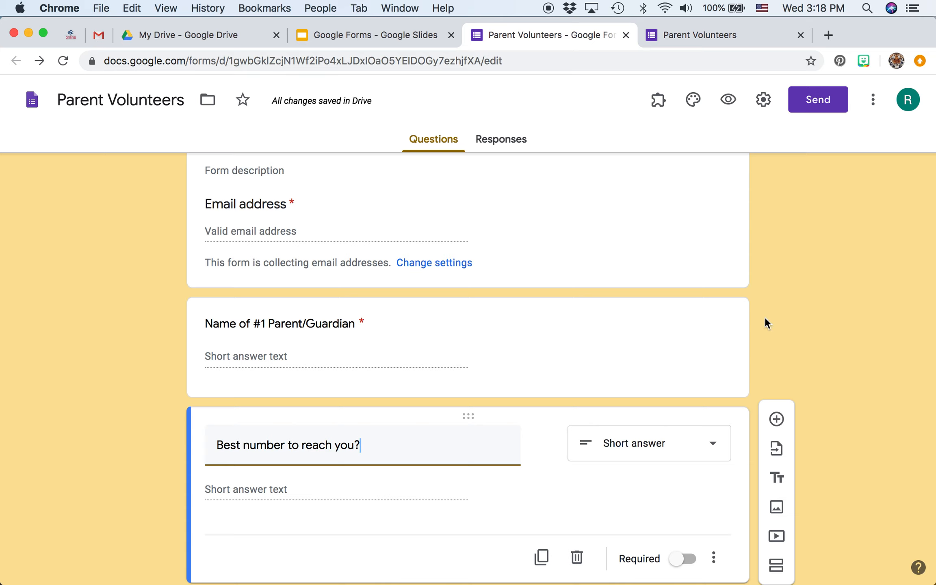
pyautogui.scroll(-3, 633, 441)
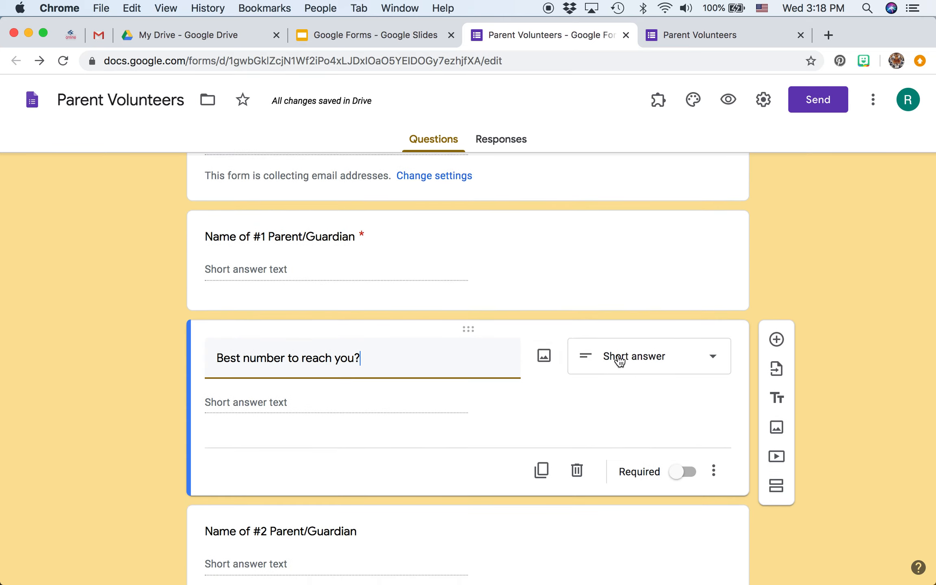
pyautogui.click(370, 409)
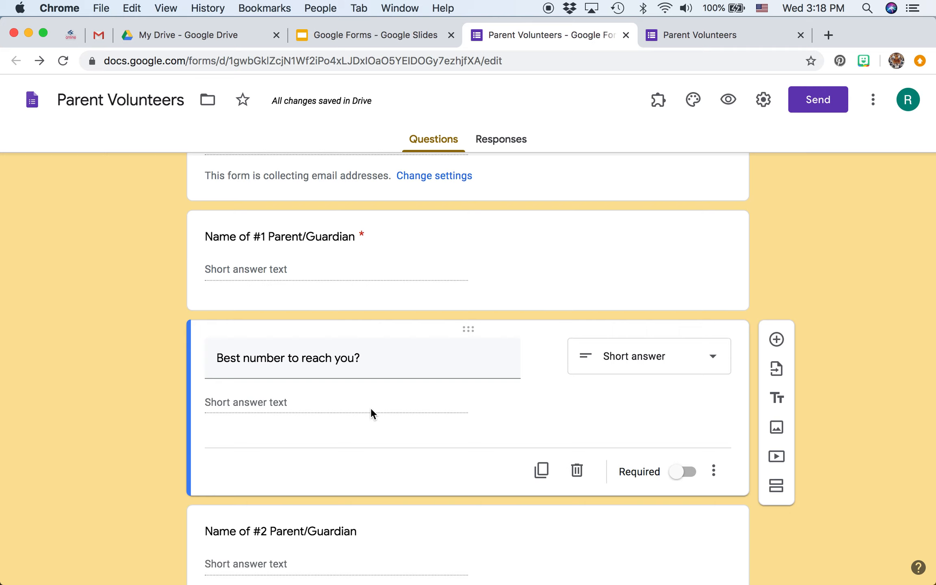
# Duplicate the "Best number to reach you?" question and move the copy below Name of #2 Parent/Guardian
pyautogui.click(542, 470)
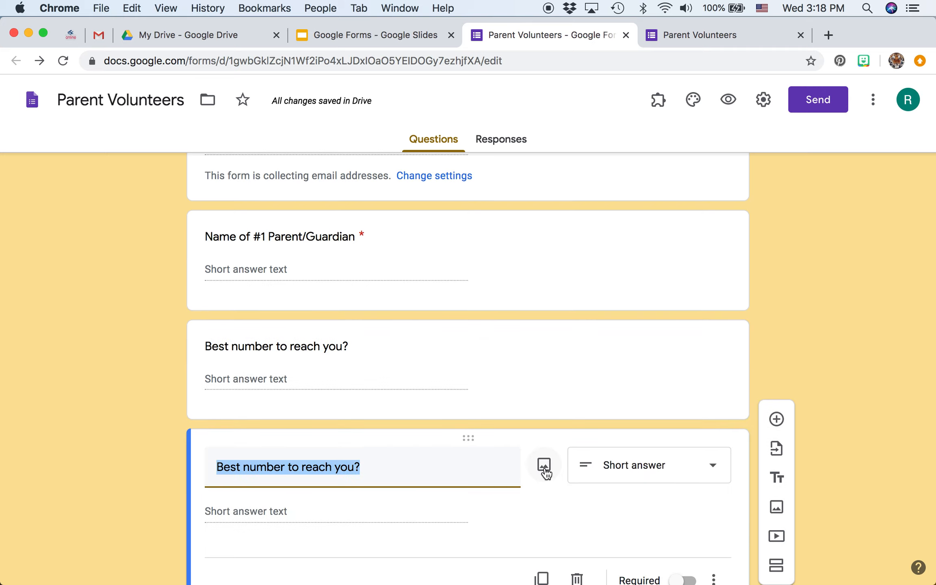
pyautogui.click(544, 466)
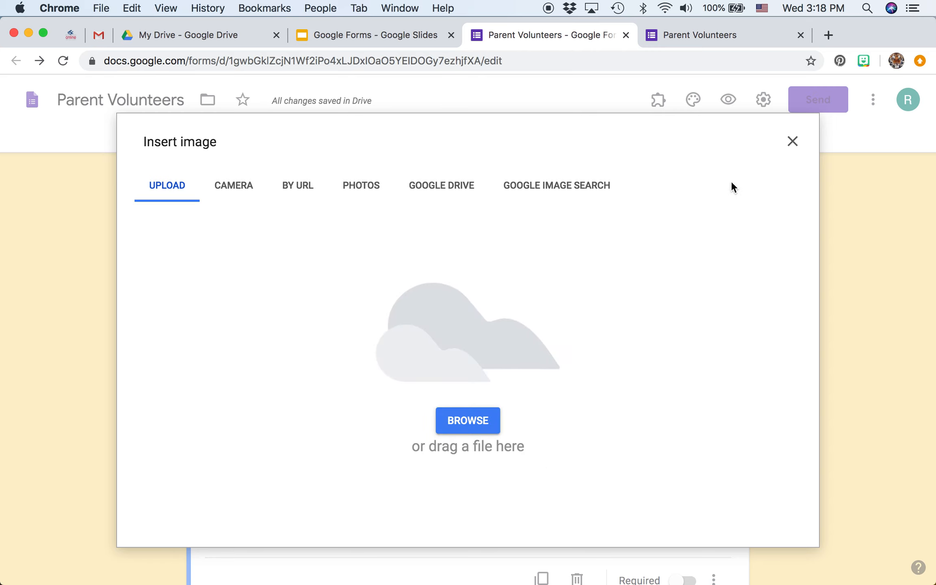
pyautogui.click(793, 141)
pyautogui.moveTo(347, 561)
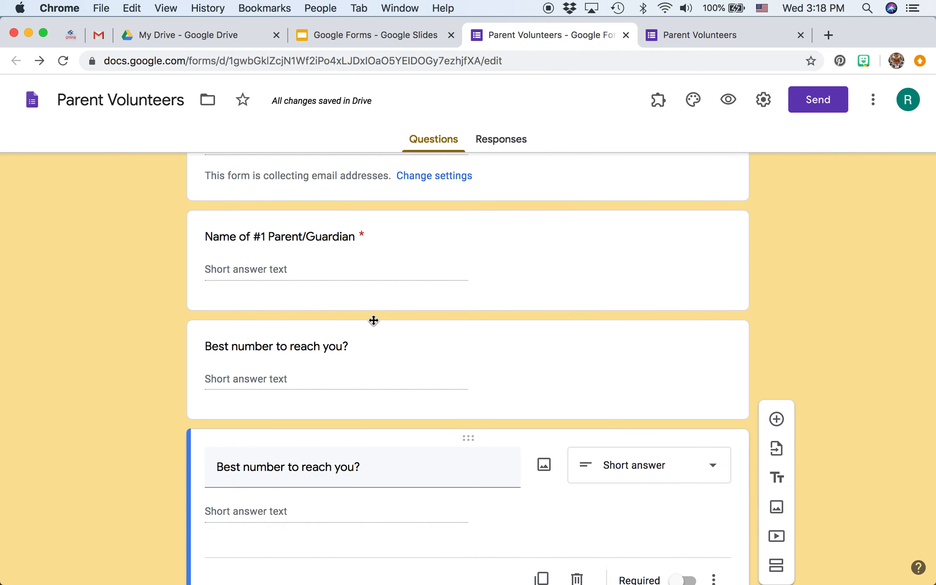
pyautogui.scroll(-3, 905, 322)
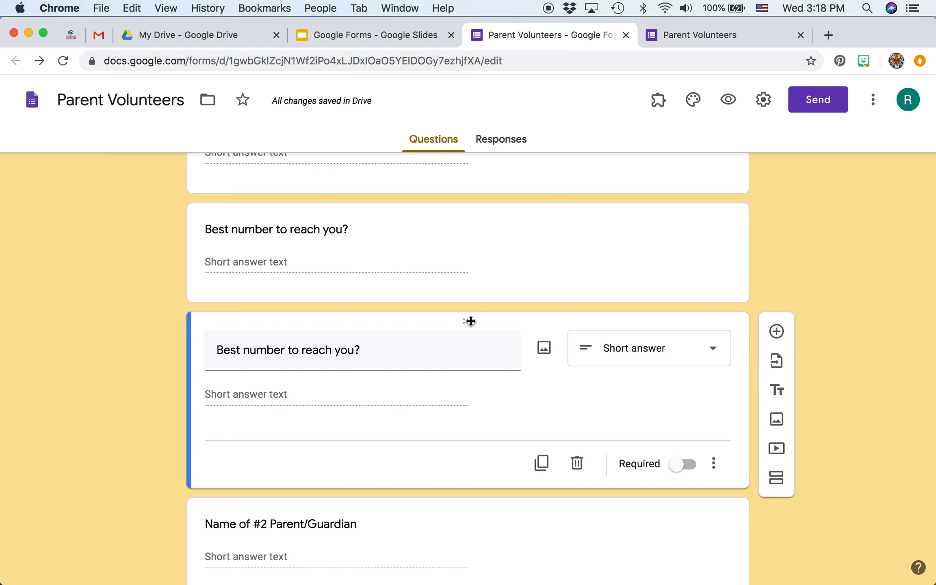
pyautogui.moveTo(470, 321); pyautogui.dragTo(474, 425)
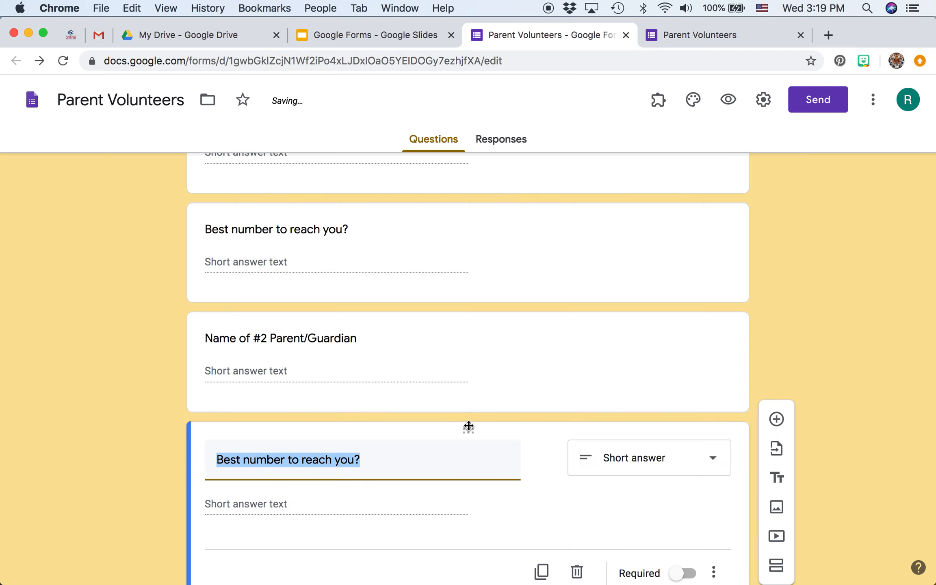
# Make the "Best number to reach you?" question under Name of #1 Parent/Guardian required
pyautogui.scroll(3, 524, 213)
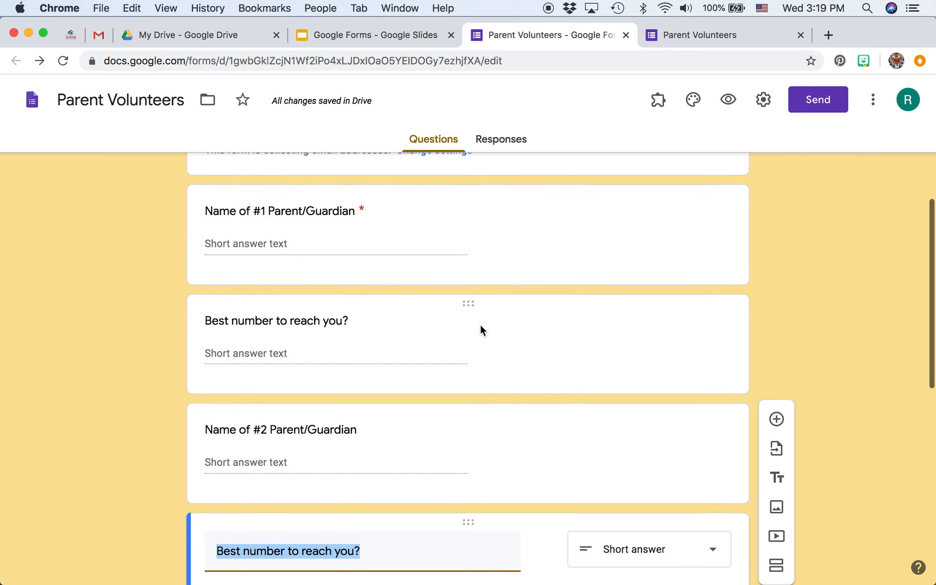
pyautogui.click(481, 329)
pyautogui.click(689, 453)
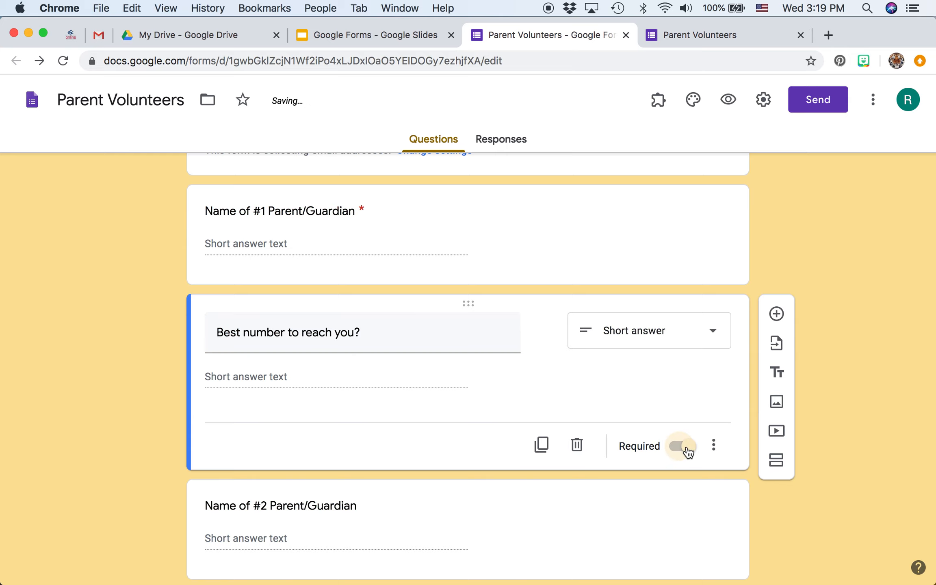
# Move the contact-time grid question up to directly below the required "Best number to reach you?" question
pyautogui.scroll(-5, 689, 453)
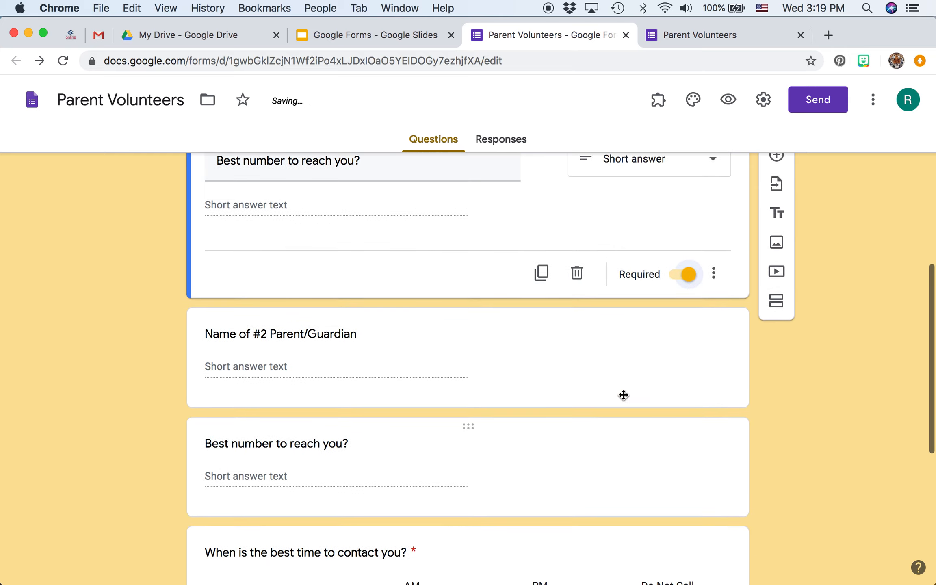
pyautogui.scroll(-3, 551, 438)
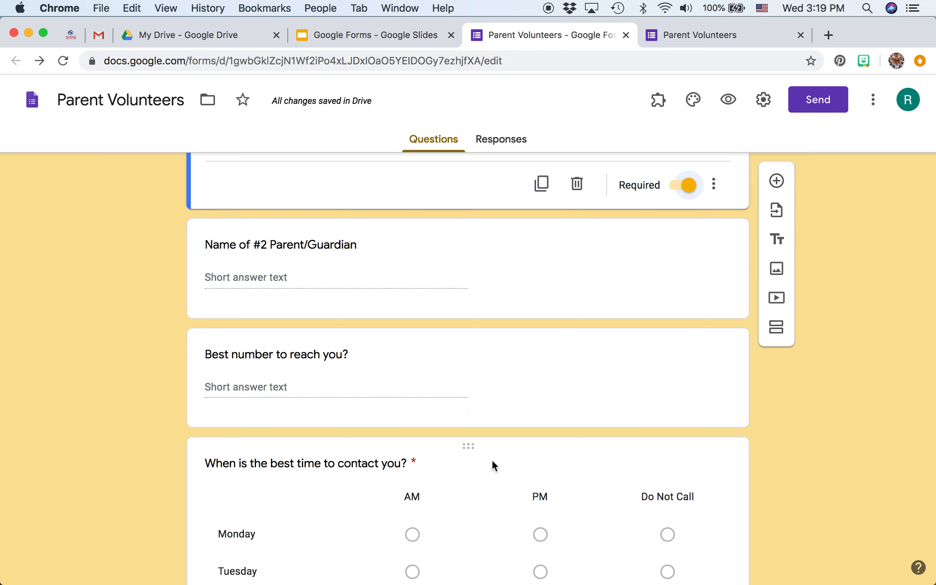
pyautogui.click(469, 448)
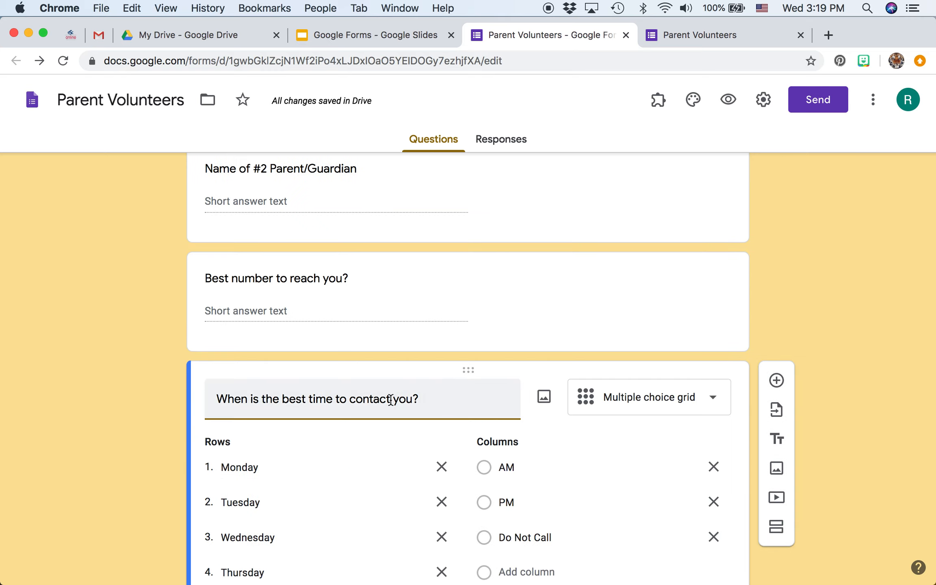
pyautogui.moveTo(469, 367); pyautogui.dragTo(418, 274)
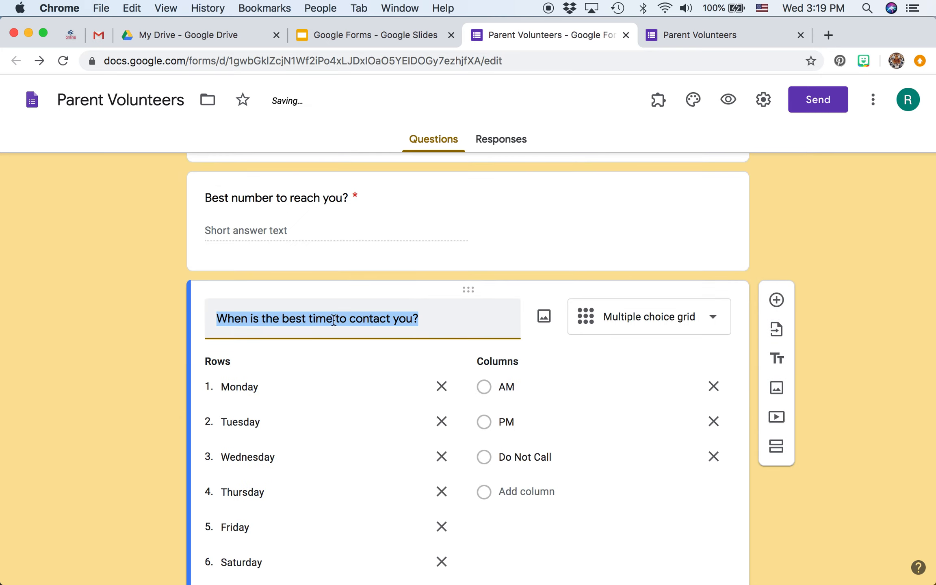
# Duplicate the "When is the best time to contact you?" grid and move the copy below the second parent's "Best number to reach you?" question
pyautogui.scroll(-3, 435, 313)
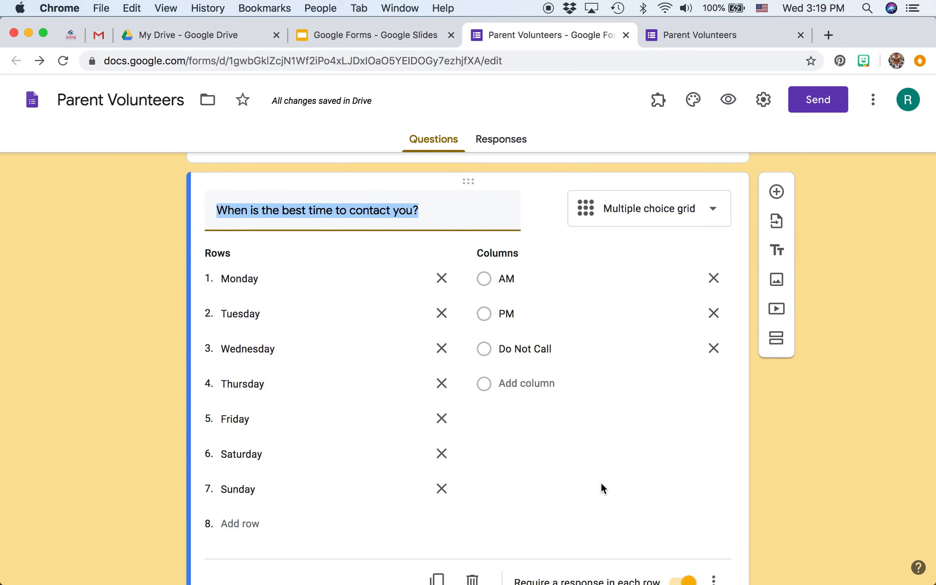
pyautogui.click(635, 495)
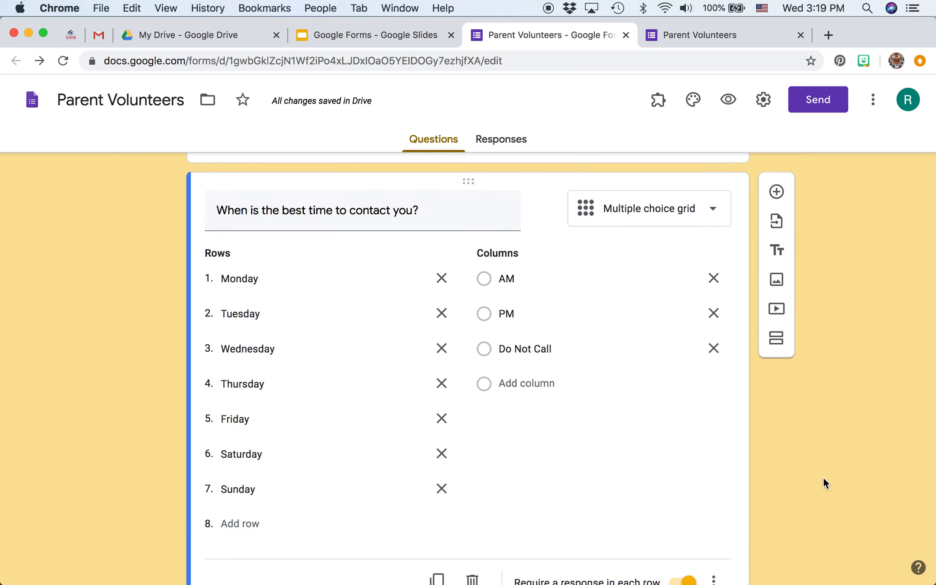
pyautogui.scroll(-5, 726, 437)
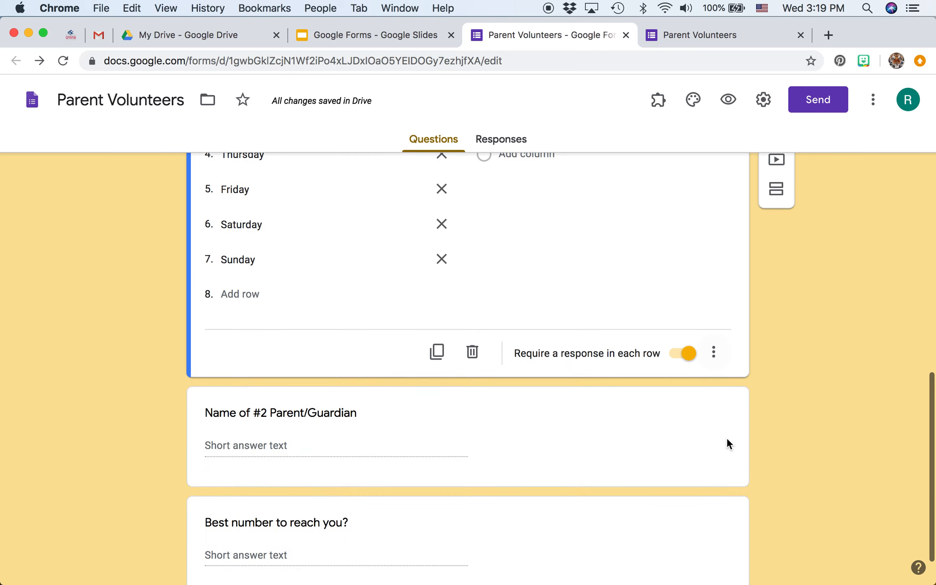
pyautogui.click(437, 361)
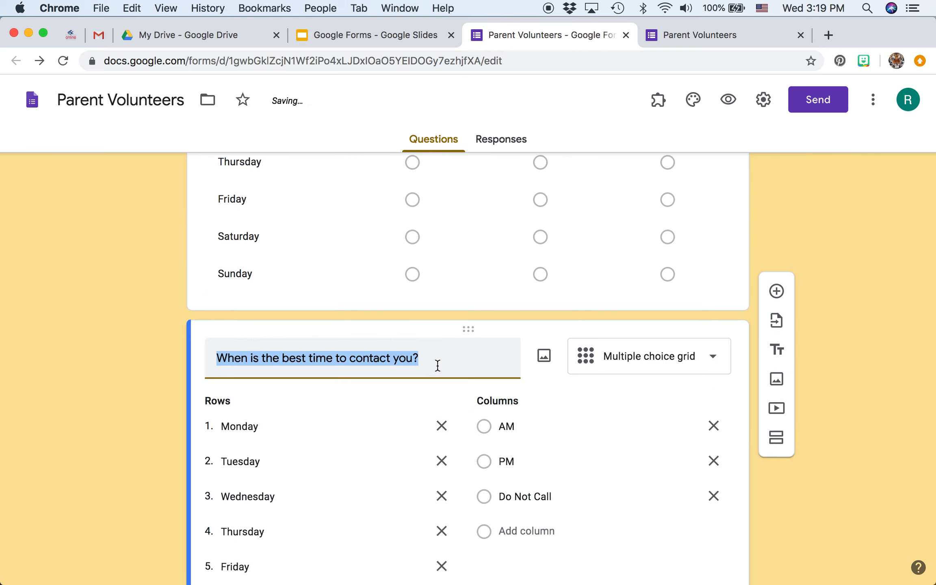
pyautogui.moveTo(464, 339); pyautogui.dragTo(451, 552)
pyautogui.click(781, 314)
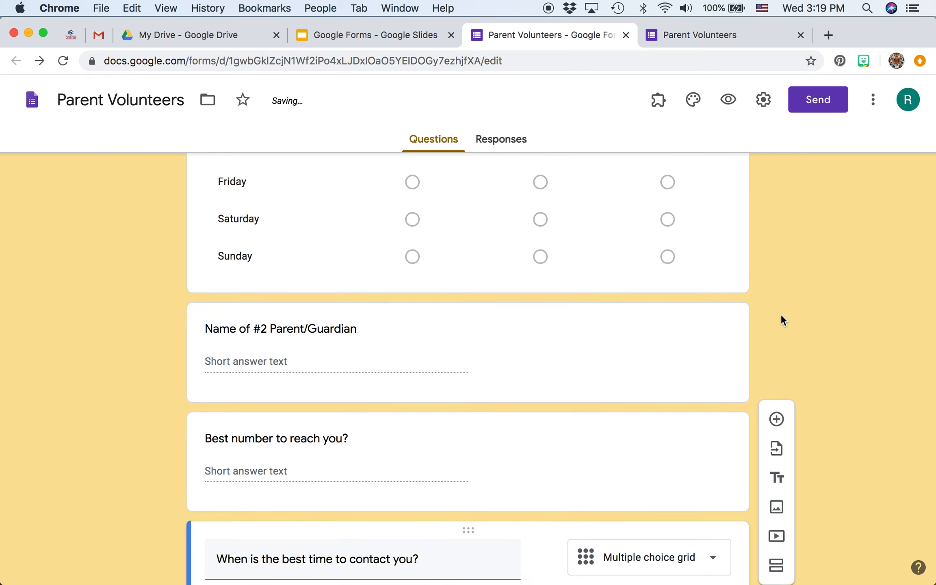
# Preview the Parent Volunteers form and review the order of the name, phone number and contact-time questions for both parents
pyautogui.scroll(13, 781, 315)
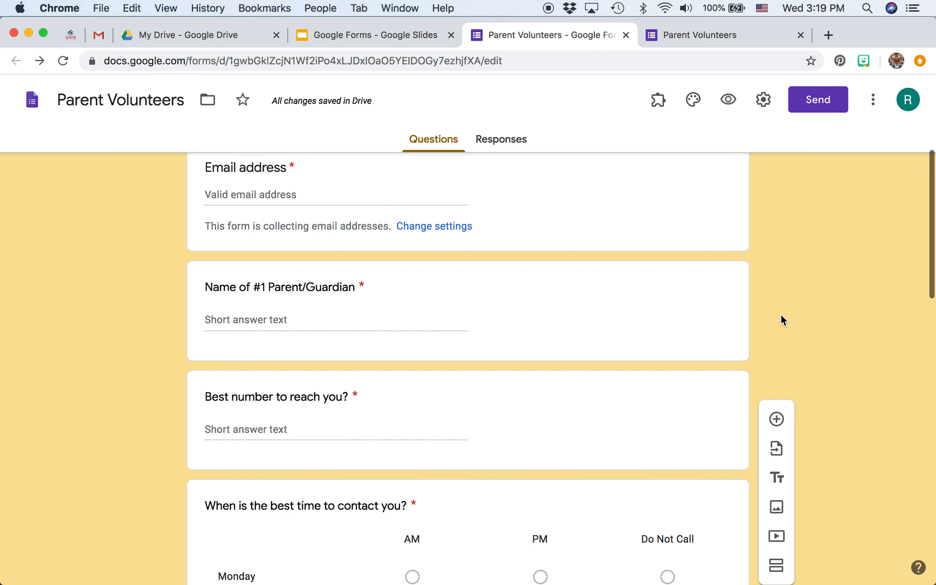
pyautogui.scroll(1, 781, 314)
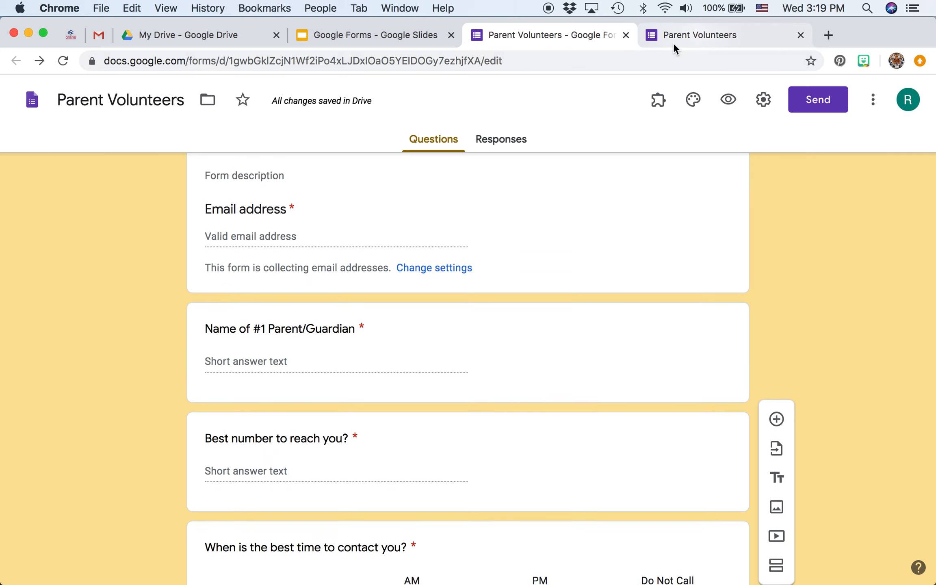
pyautogui.click(729, 99)
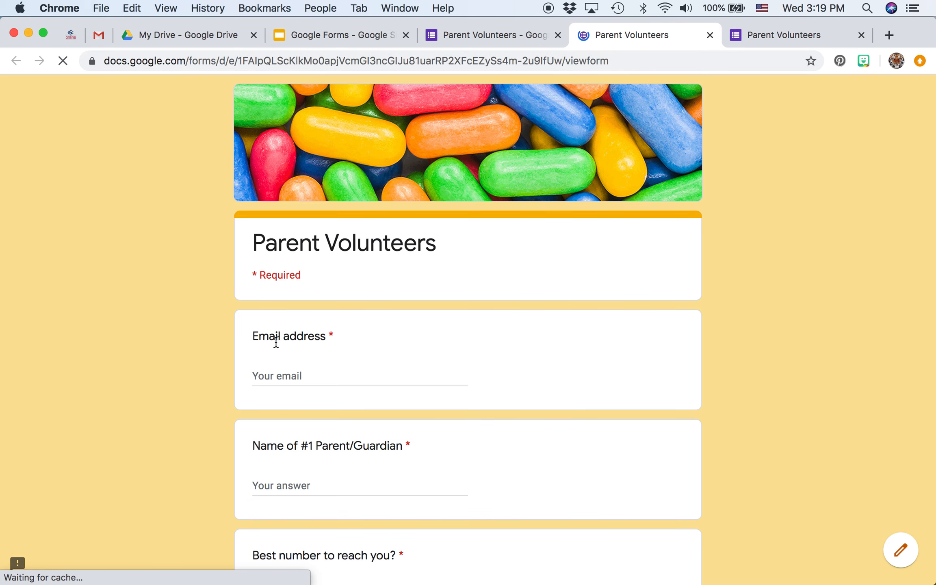
pyautogui.scroll(-7, 361, 360)
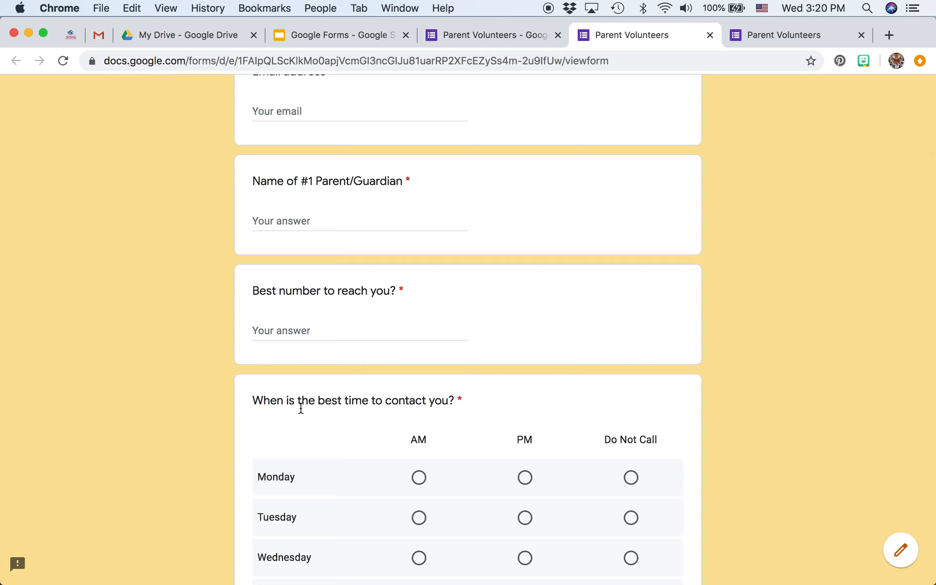
pyautogui.scroll(-6, 449, 412)
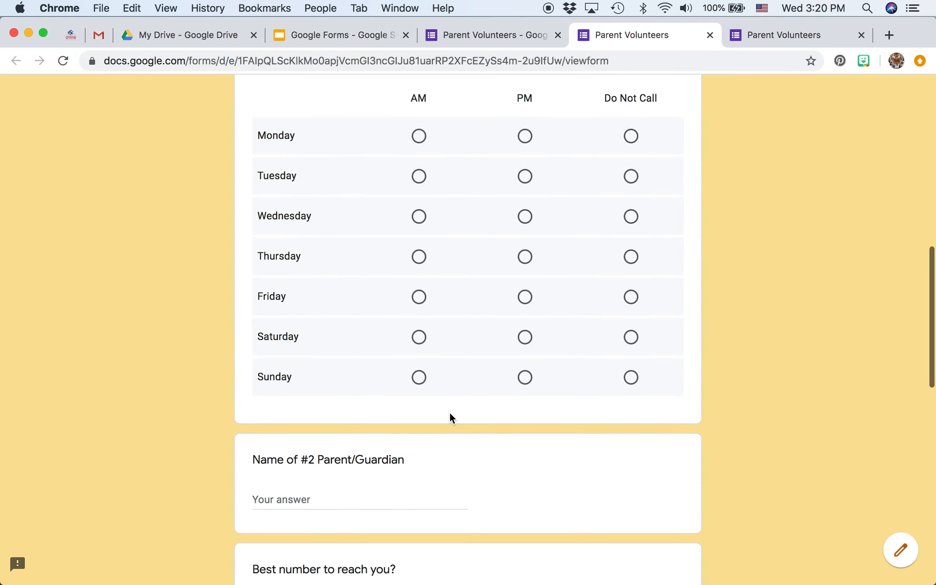
pyautogui.scroll(-4, 437, 418)
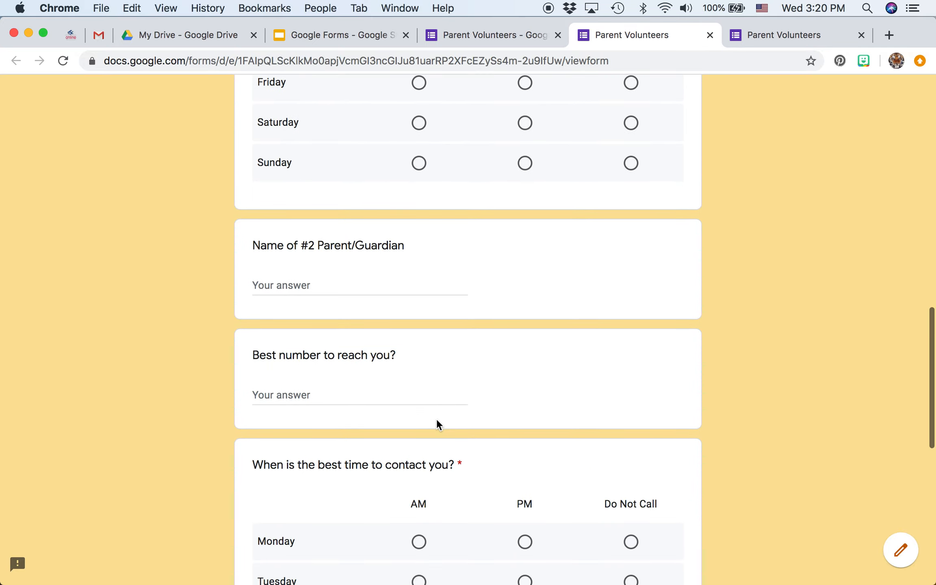
pyautogui.scroll(-4, 422, 380)
pyautogui.scroll(-4, 422, 382)
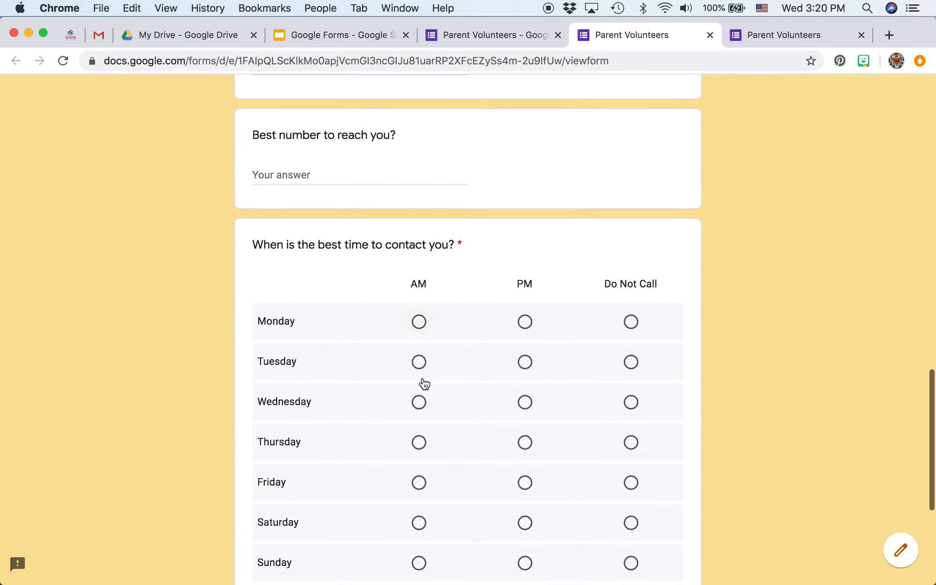
pyautogui.scroll(4, 423, 377)
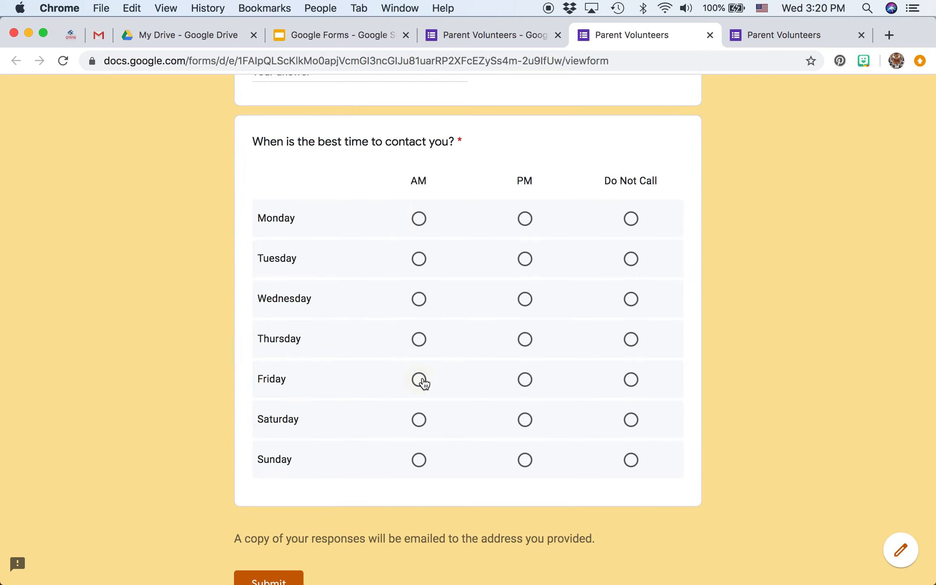